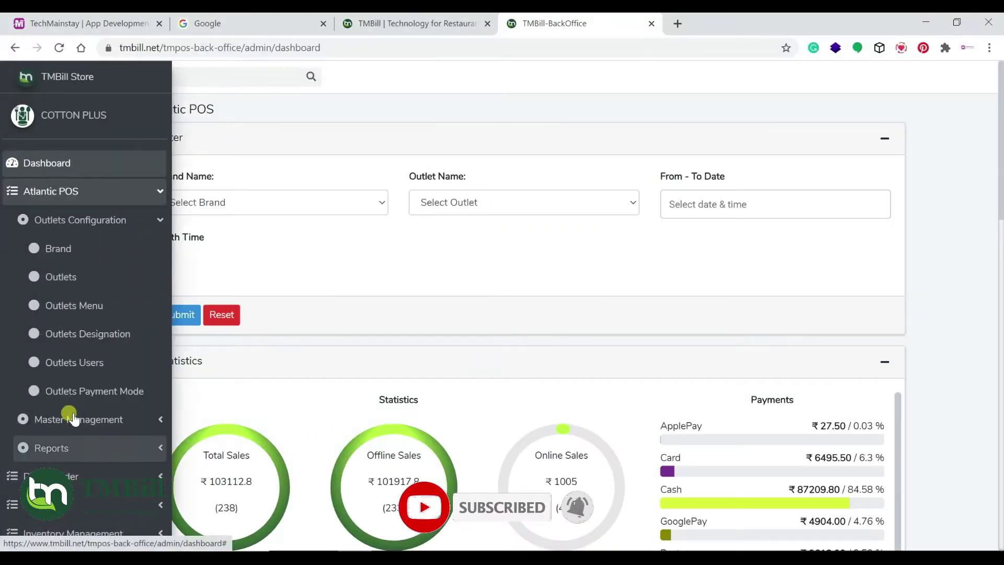
# Scroll down the dashboard to review the sales statistics and payment breakdown
pyautogui.scroll(-6, 68, 366)
# Log out from Settings and sign back in with the admin email and password
pyautogui.click(53, 219)
pyautogui.click(44, 276)
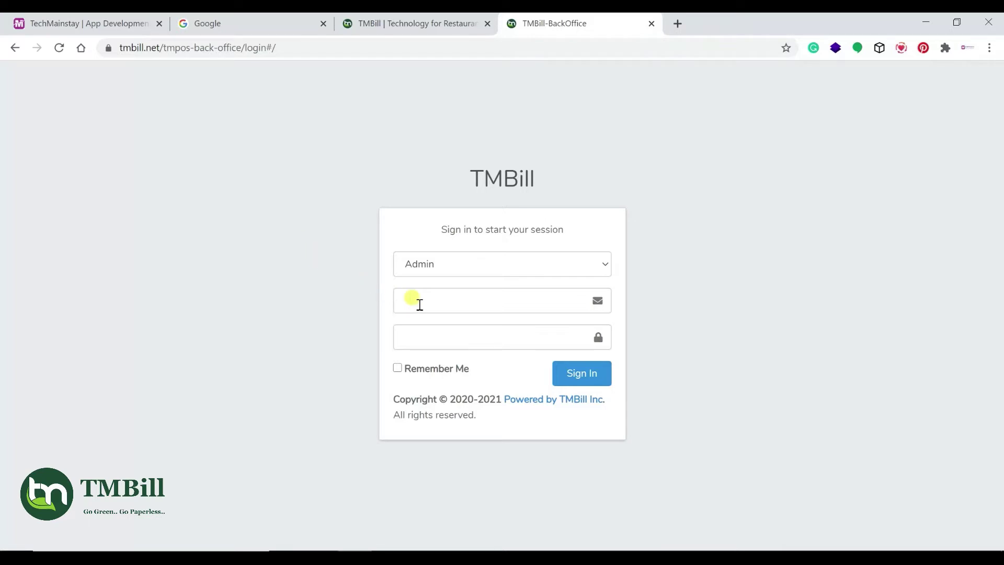
pyautogui.click(418, 301)
pyautogui.write('admin')
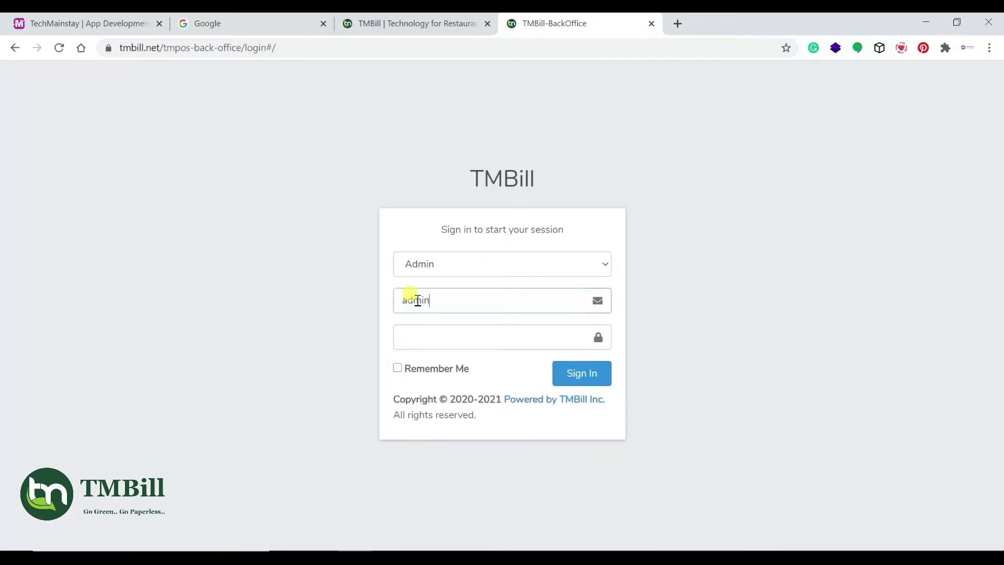
pyautogui.press('Tab')
pyautogui.write('•••••••')
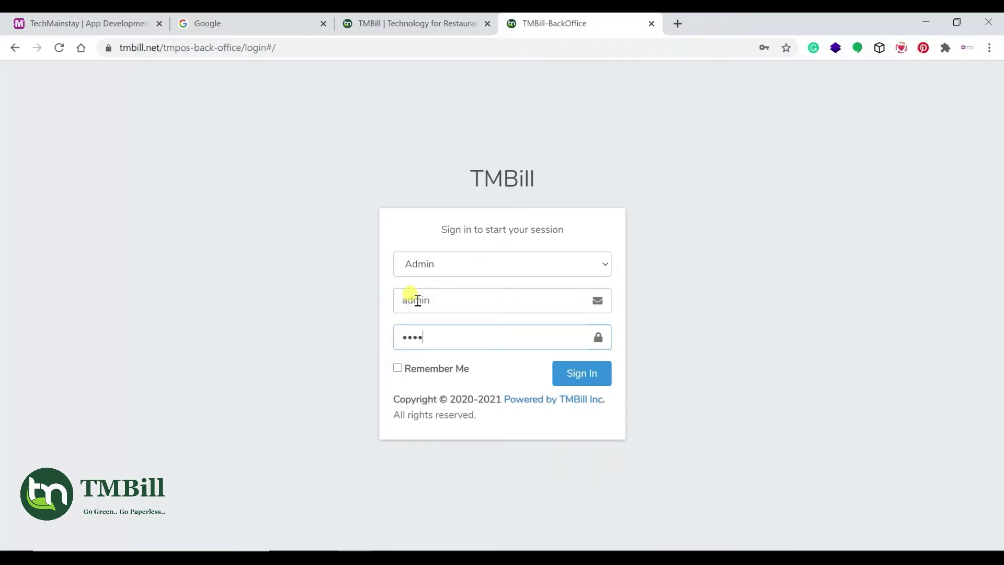
pyautogui.write('•••')
pyautogui.press('Return')
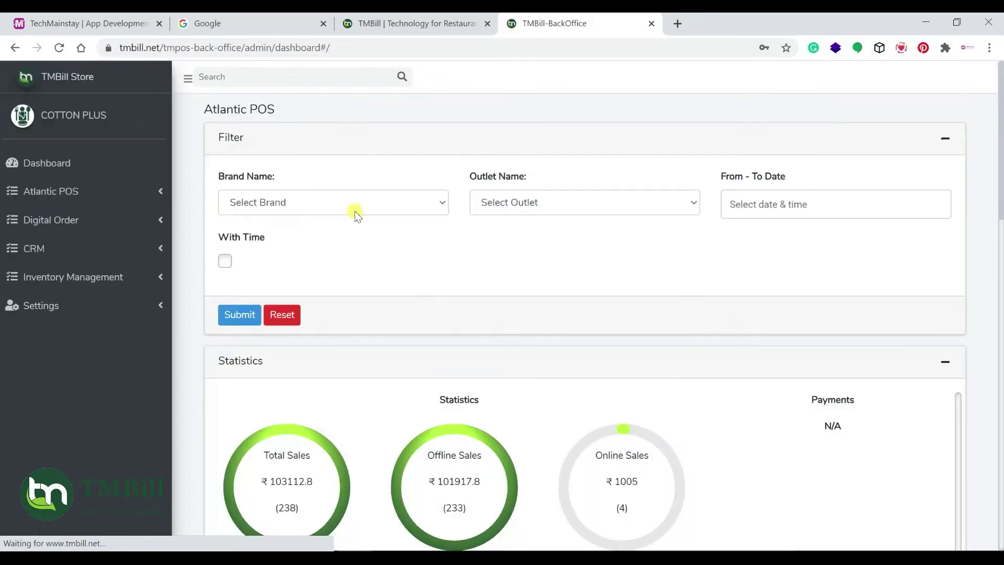
# Go to Atlantic POS > Outlets Configuration > Brand in the sidebar
pyautogui.click(88, 194)
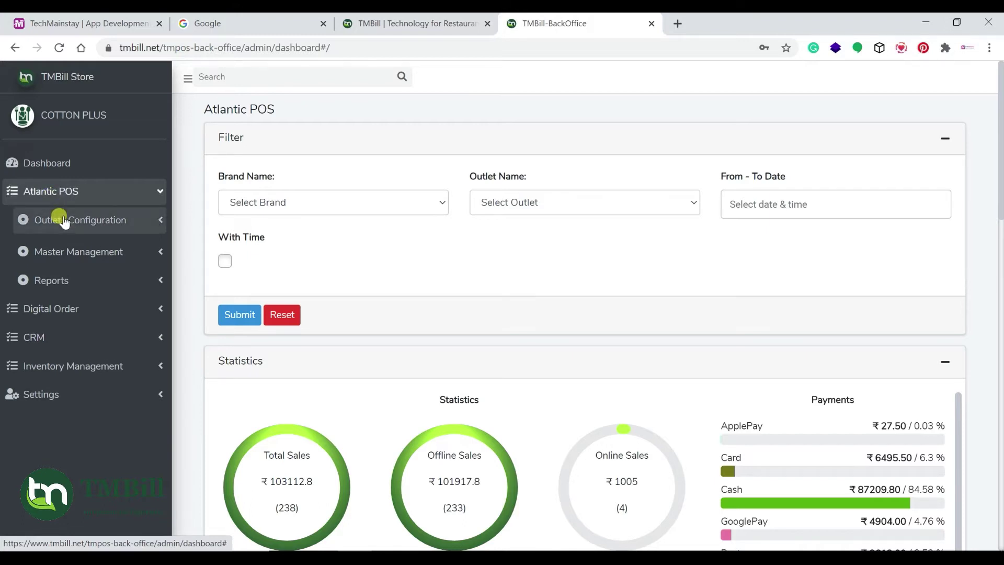
pyautogui.click(66, 219)
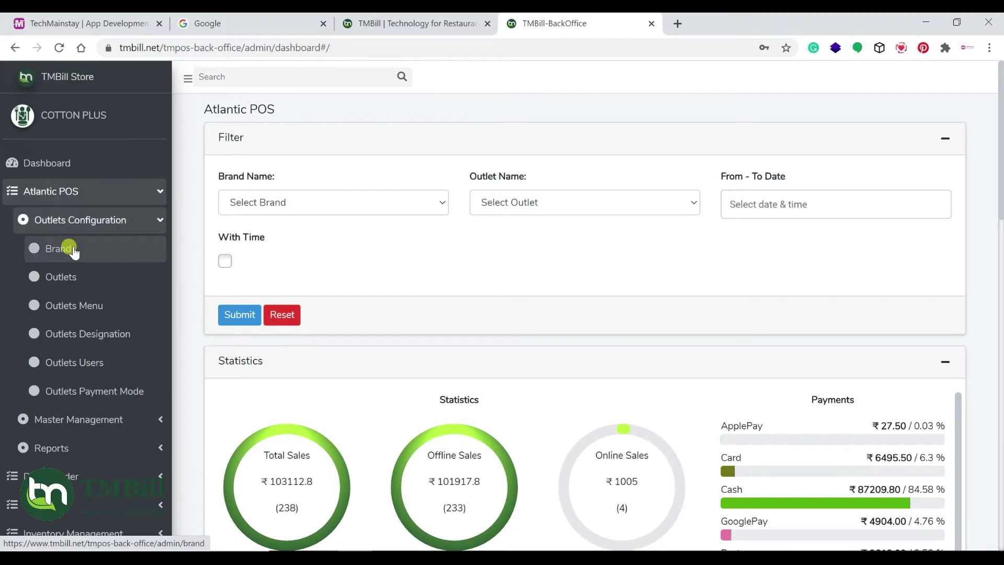
pyautogui.click(72, 251)
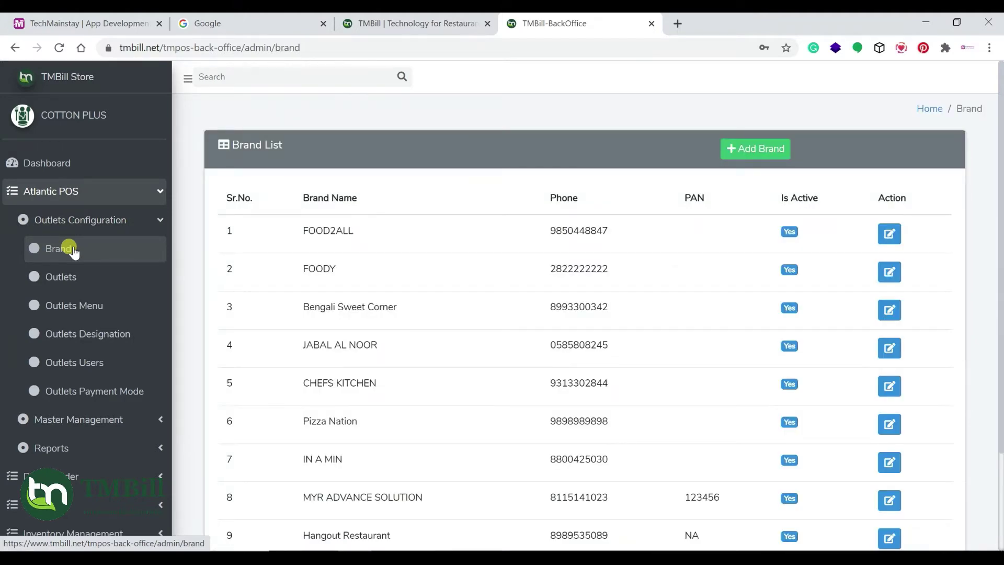
# Fill in a new brand form with a phone number, GST number and PAN number
pyautogui.click(741, 151)
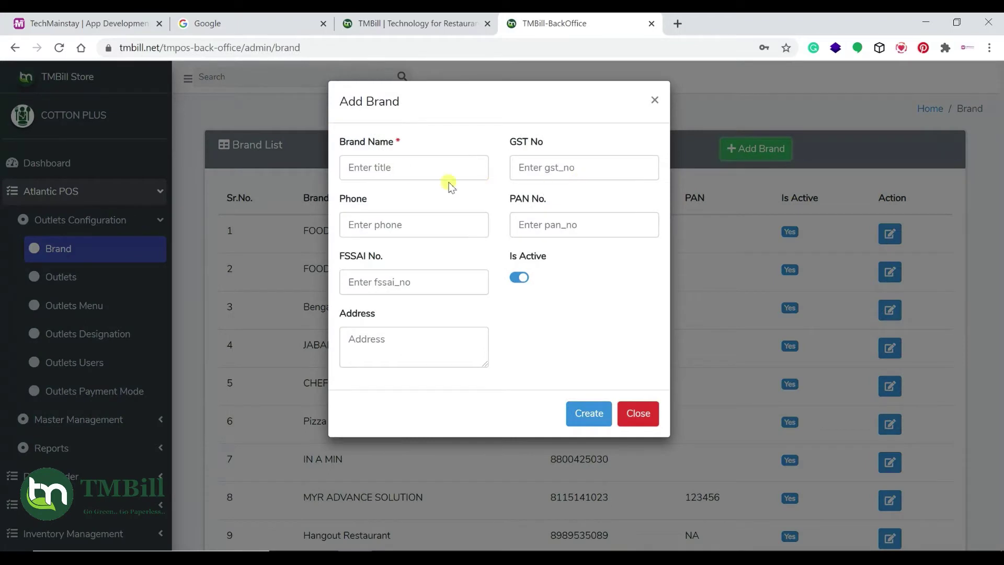
pyautogui.click(407, 173)
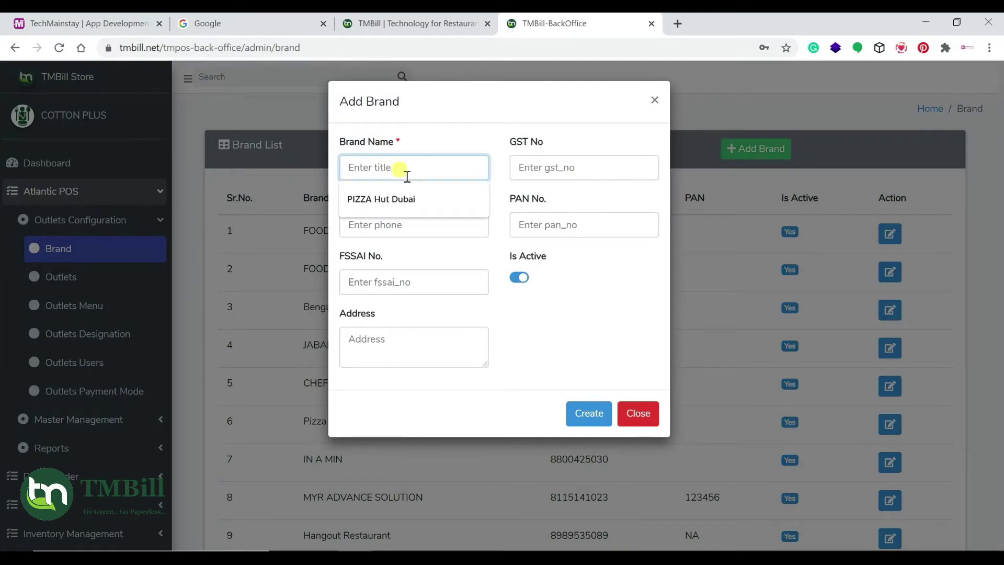
pyautogui.write('Pizza')
pyautogui.press('BackSpace')
pyautogui.press('BackSpace')
pyautogui.press('BackSpace')
pyautogui.press('BackSpace')
pyautogui.write('IZZA N')
pyautogui.press('BackSpace')
pyautogui.write('Nation')
pyautogui.press('Tab')
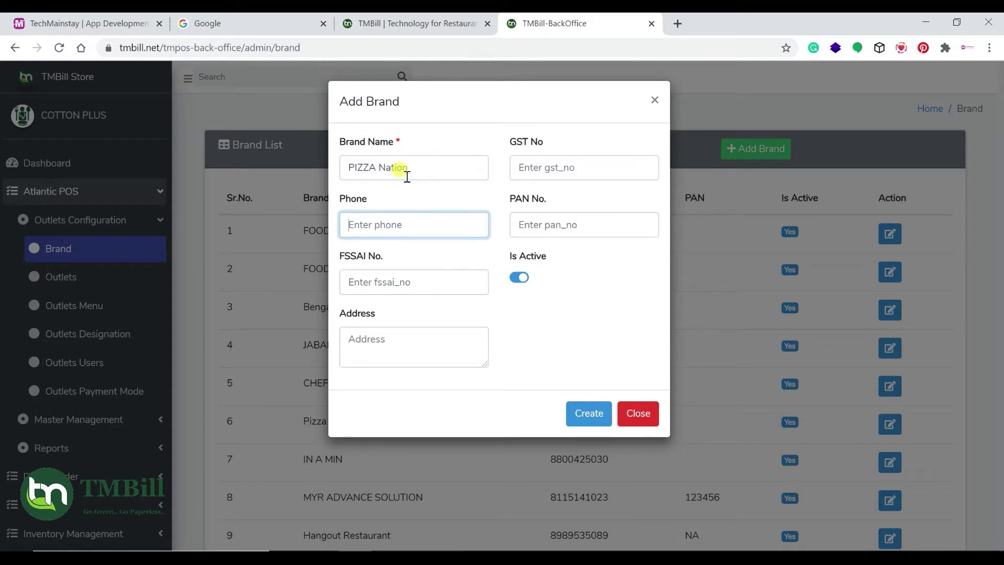
pyautogui.write('973979573')
pyautogui.click(571, 163)
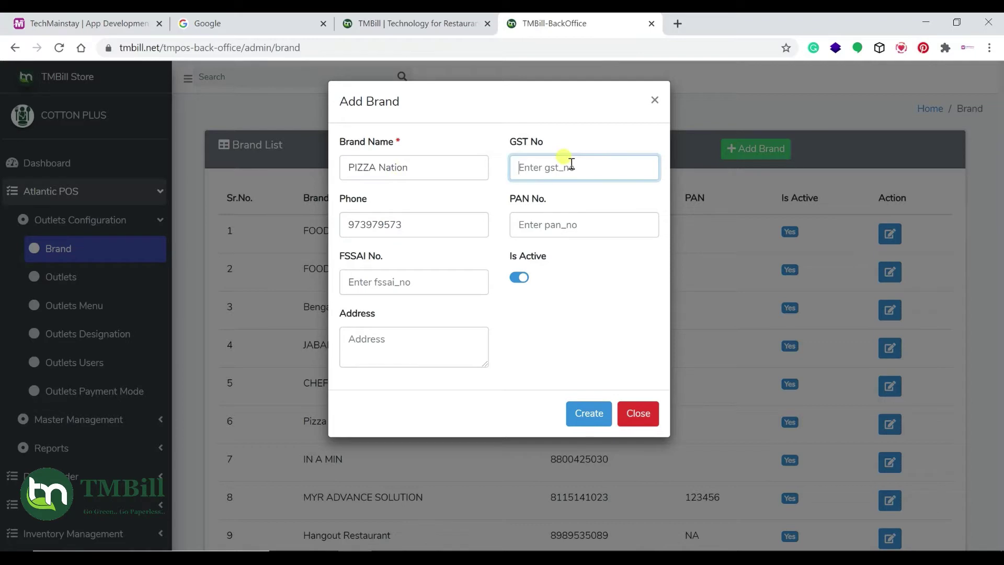
pyautogui.write('ygfasfg')
pyautogui.click(572, 222)
pyautogui.write('gddsd')
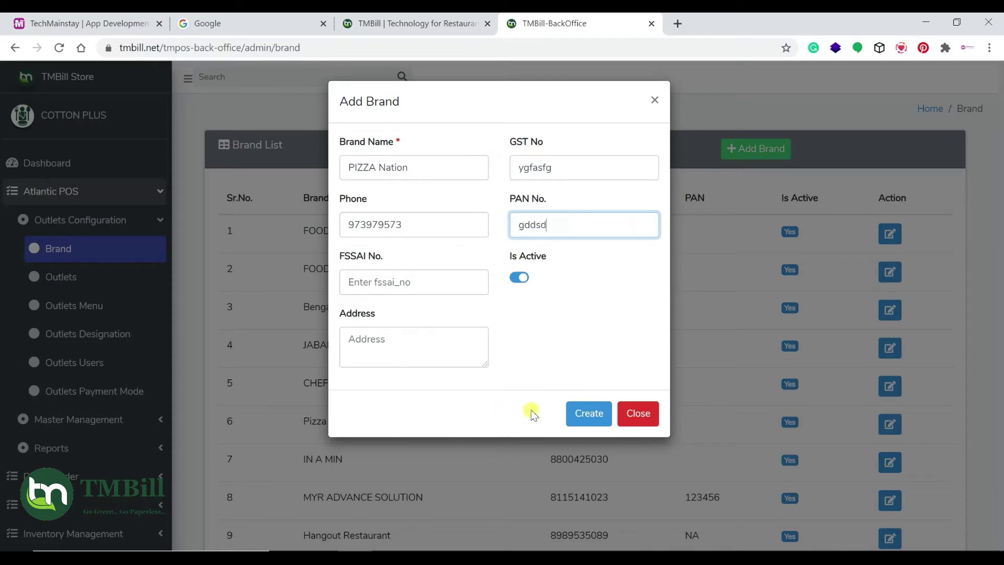
pyautogui.click(582, 412)
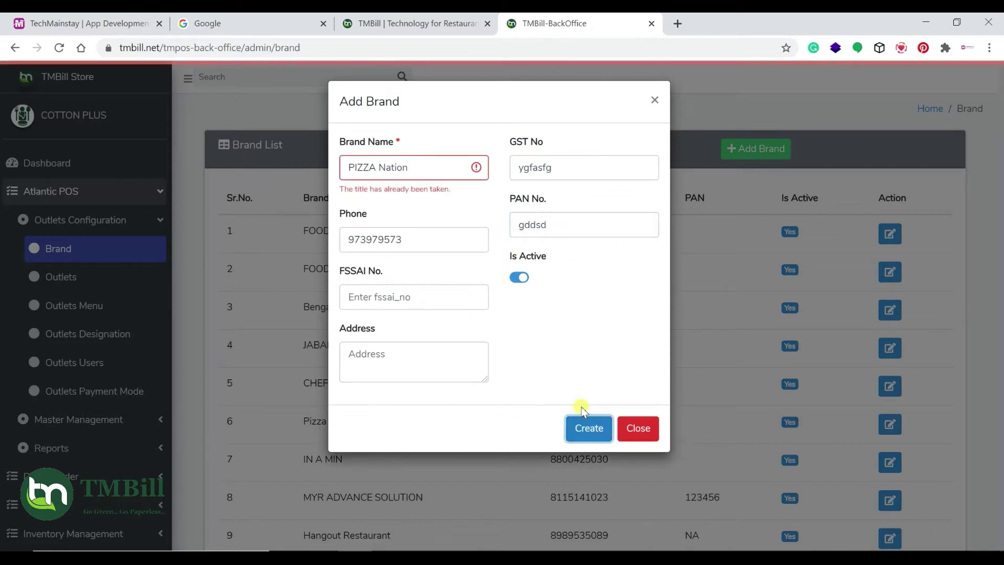
# Correct the rejected brand name to PIZZA World and create the brand
pyautogui.click(419, 171)
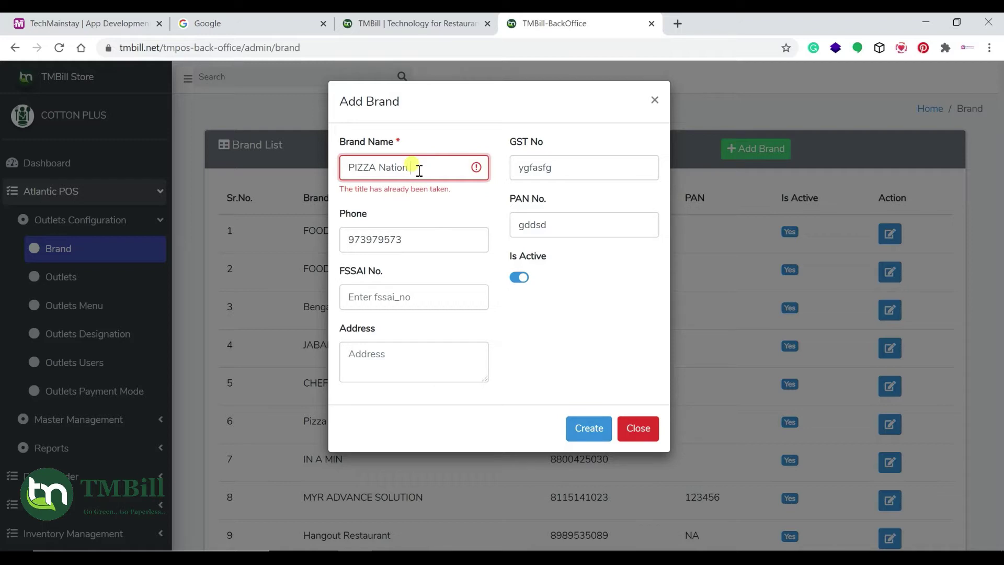
pyautogui.press('BackSpace')
pyautogui.press('BackSpace')
pyautogui.press('BackSpace')
pyautogui.press('BackSpace')
pyautogui.press('BackSpace')
pyautogui.press('BackSpace')
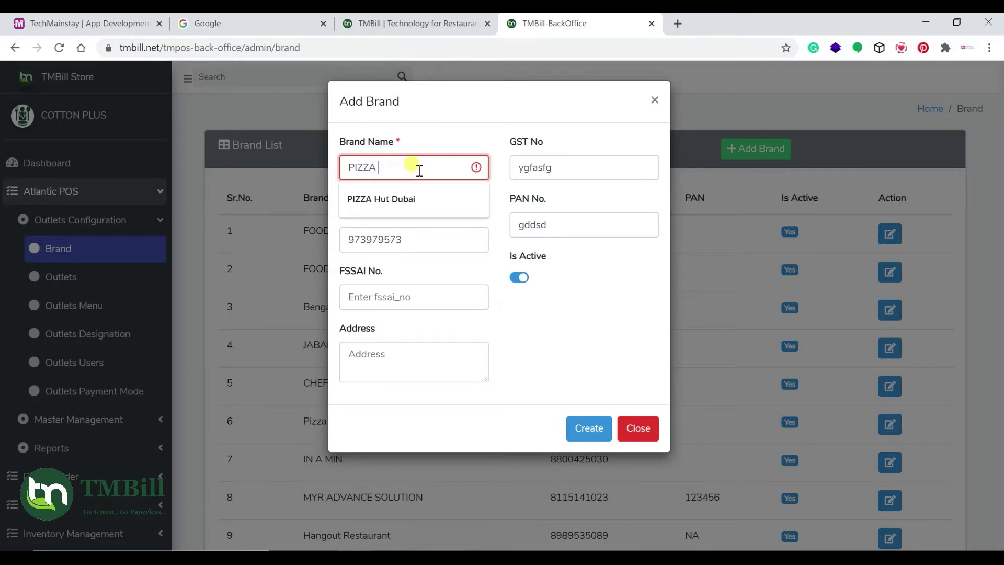
pyautogui.write('World')
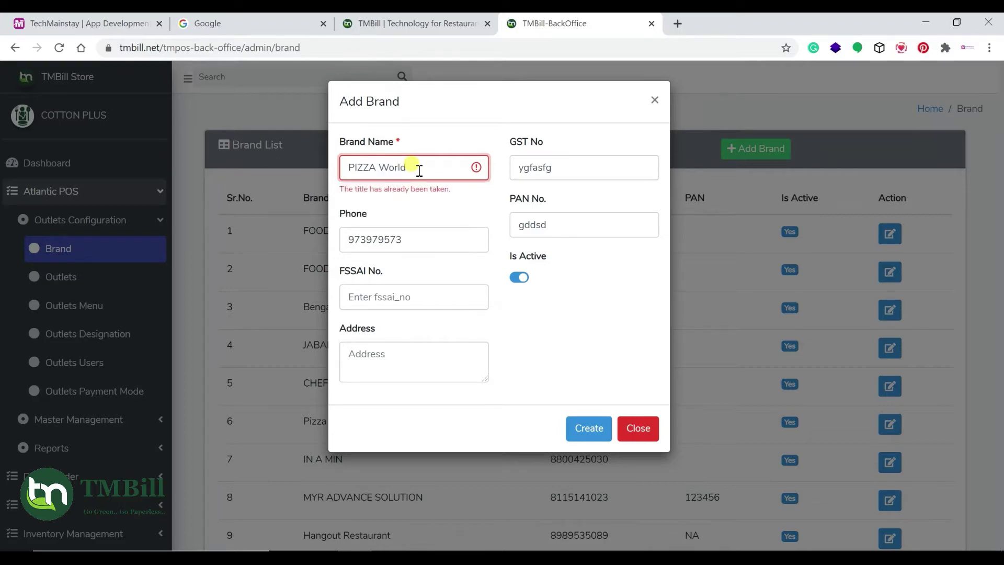
pyautogui.tripleClick(419, 168)
pyautogui.click(588, 428)
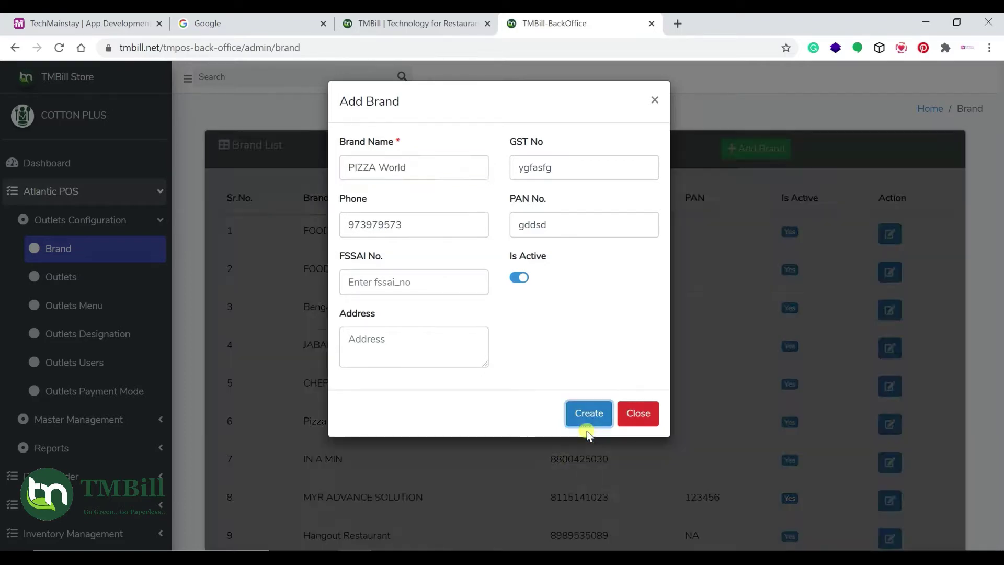
pyautogui.scroll(-3, 406, 314)
pyautogui.scroll(3, 237, 227)
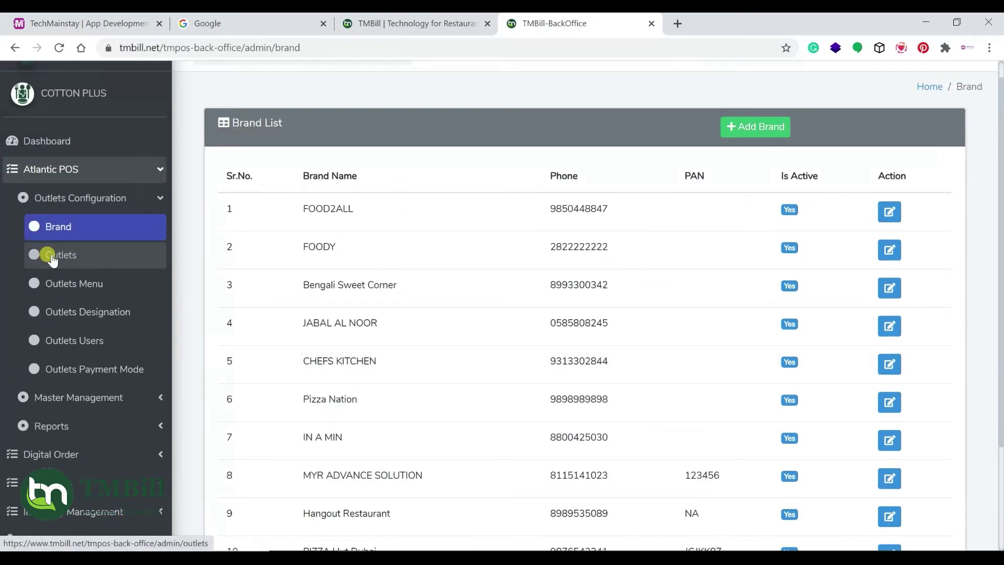
# Open the Outlet List and start adding a new outlet
pyautogui.click(52, 260)
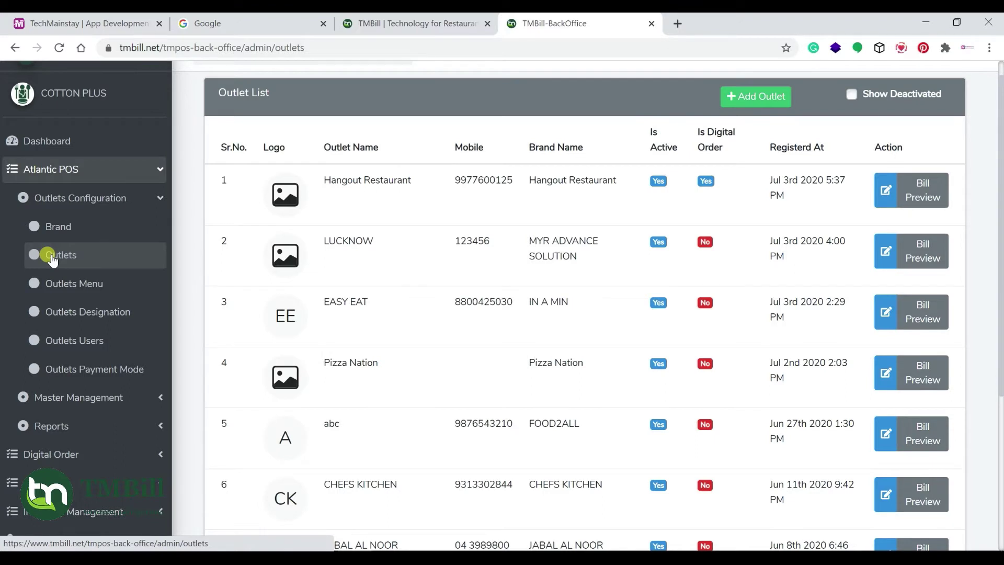
pyautogui.click(754, 120)
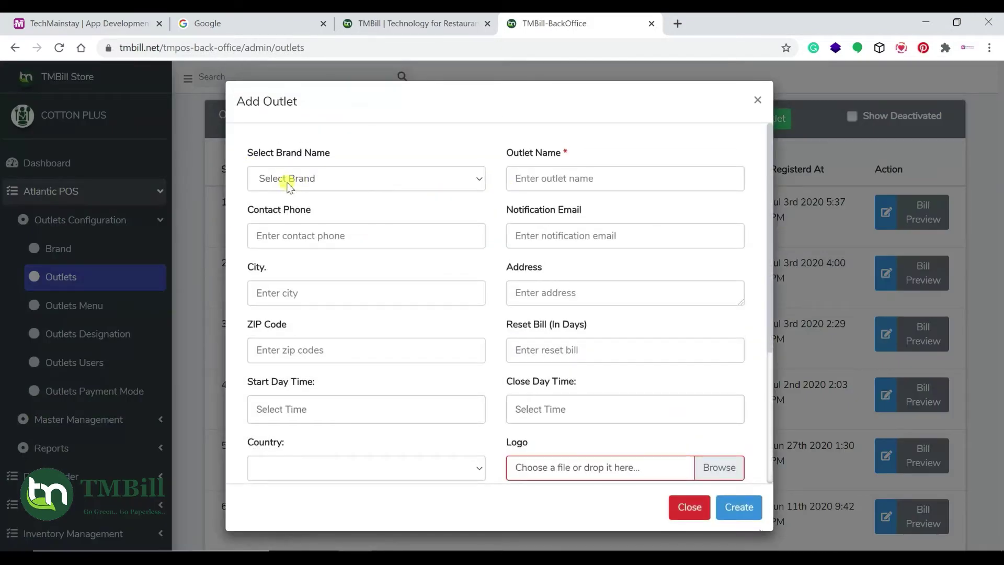
# Choose brand PIZZA World, name the outlet Pizza World Andheri, and enter phone and notification email
pyautogui.click(283, 179)
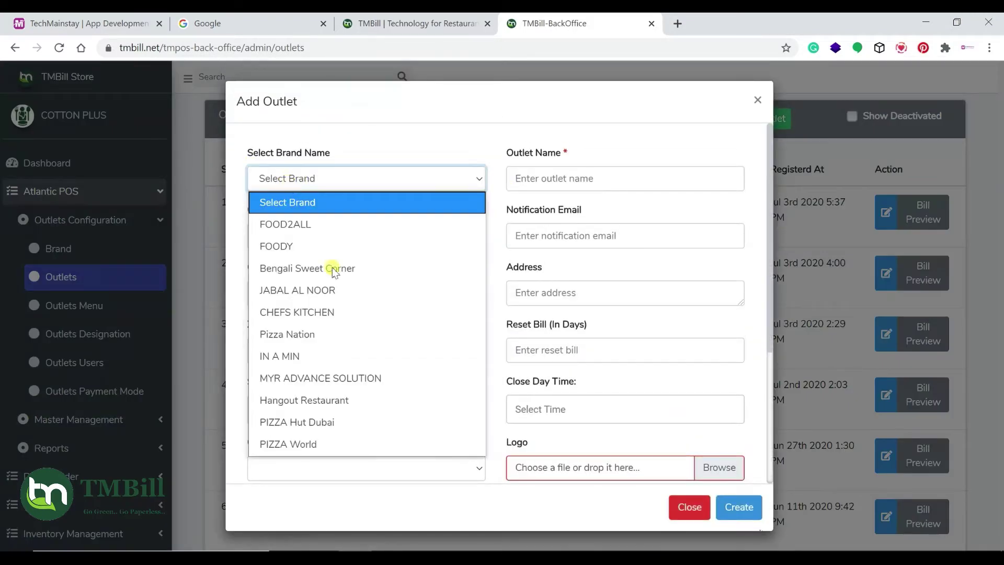
pyautogui.click(312, 443)
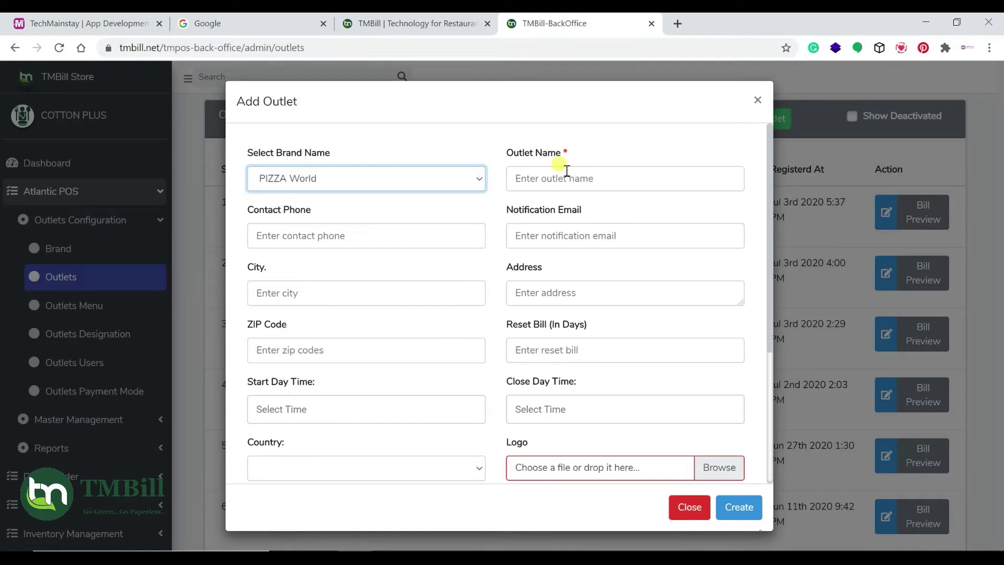
pyautogui.click(553, 181)
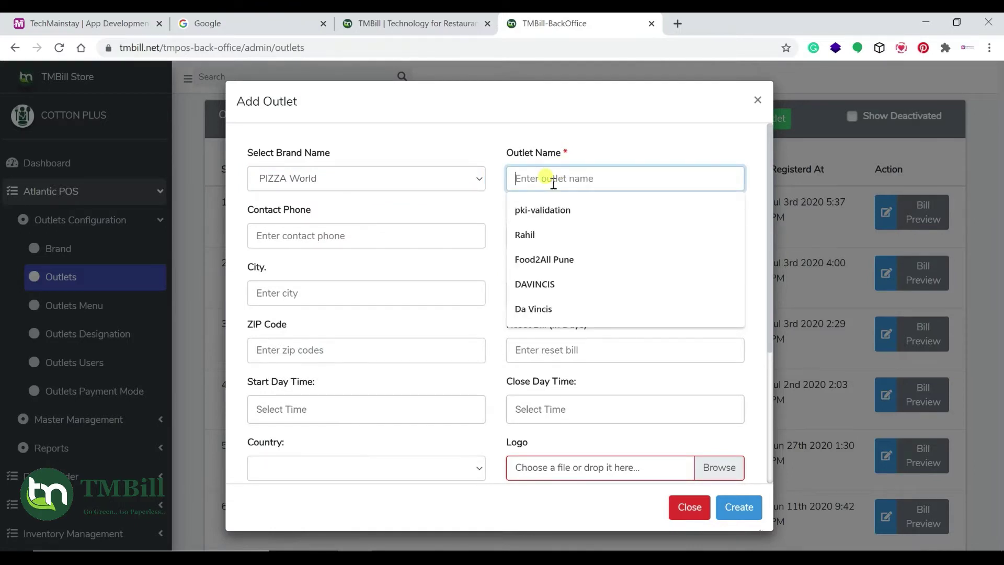
pyautogui.write('Pizza World Mumbai')
pyautogui.doubleClick(586, 180)
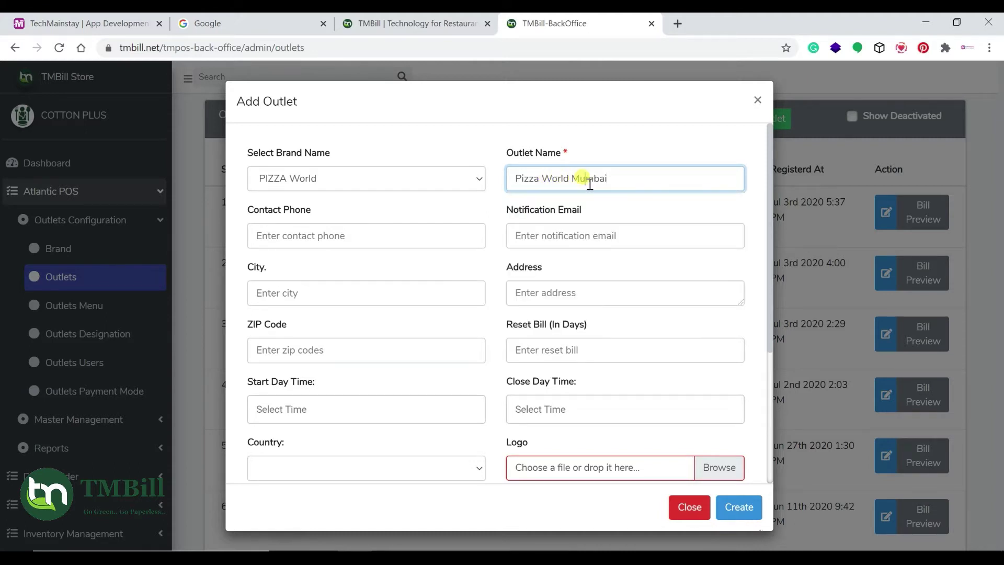
pyautogui.write('Andheri')
pyautogui.click(390, 242)
pyautogui.write('989797573')
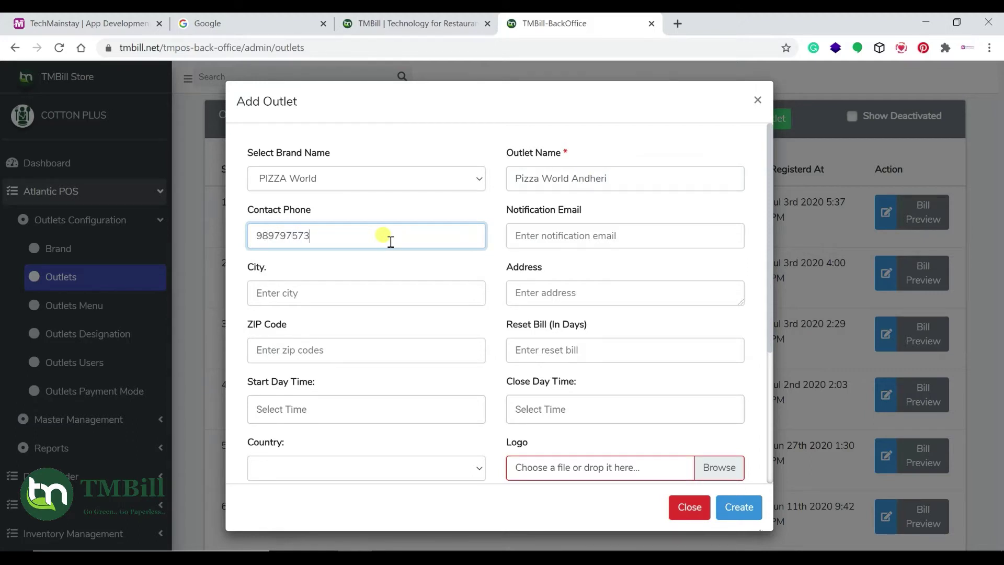
pyautogui.click(580, 247)
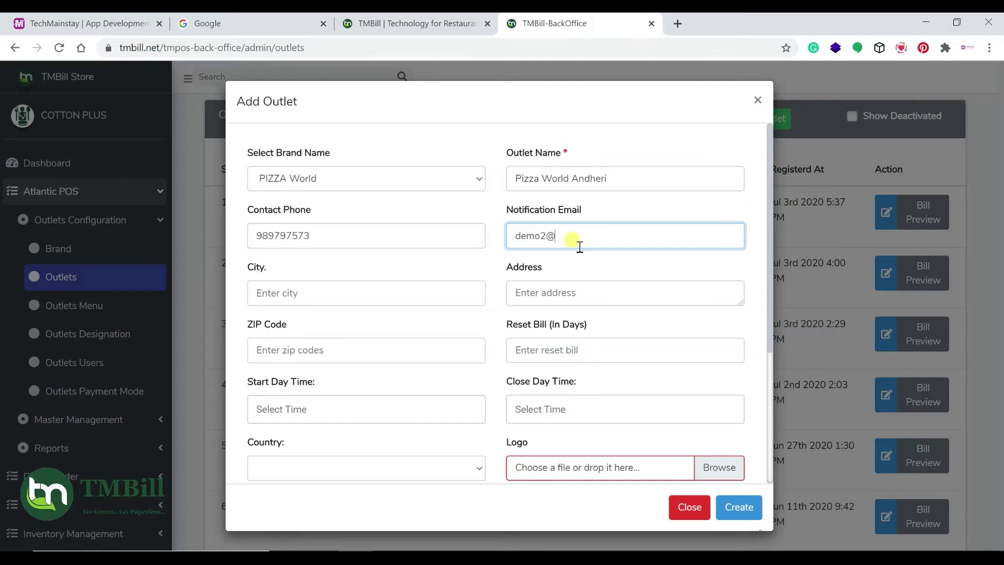
# Enter city mumbai and address andheri, then move to the ZIP Code field
pyautogui.click(366, 288)
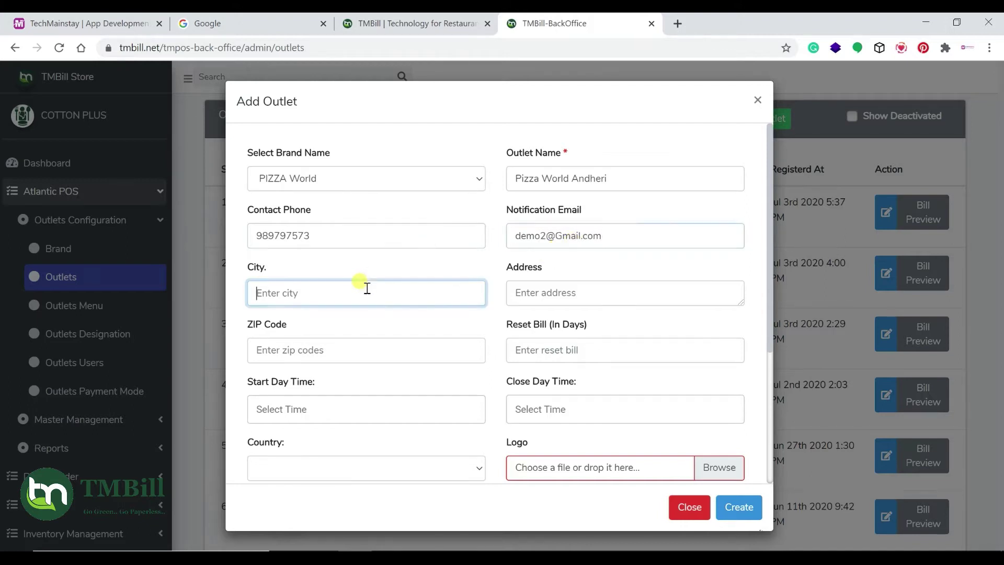
pyautogui.write('mumbai')
pyautogui.press('Tab')
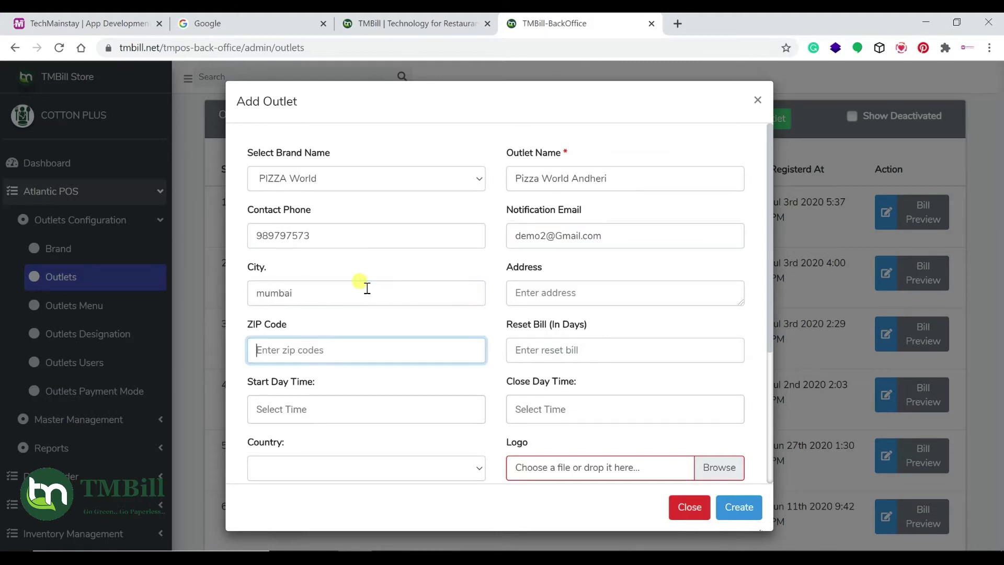
pyautogui.click(620, 291)
pyautogui.write('andheri')
pyautogui.click(412, 354)
pyautogui.scroll(-3, 416, 356)
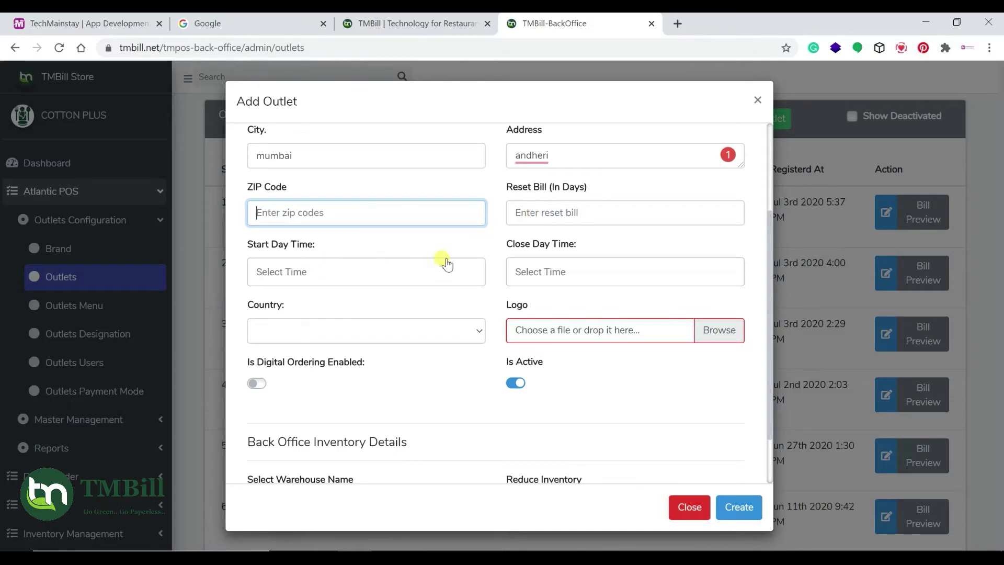
# Set the outlet's country to India and review the rest of the form
pyautogui.click(287, 338)
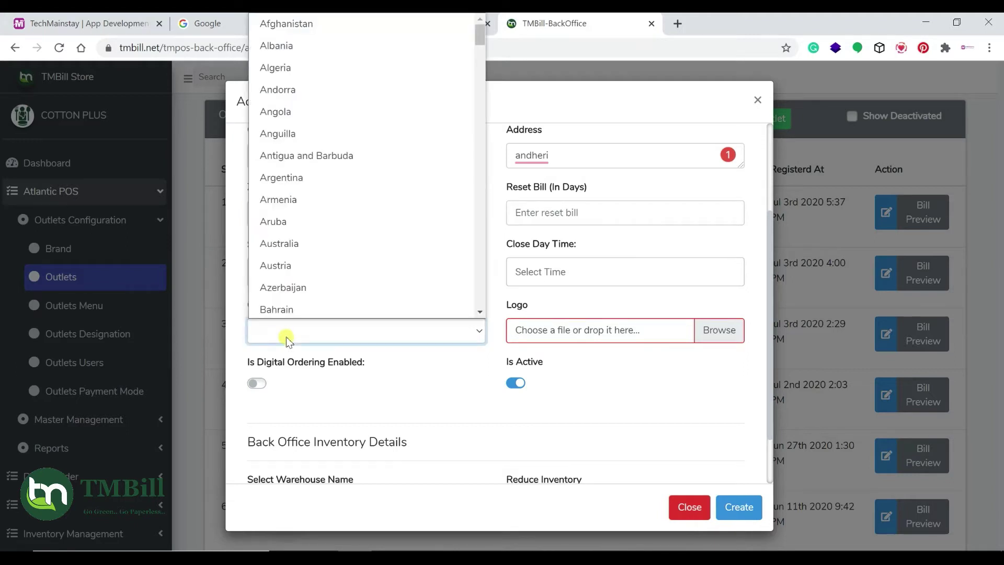
pyautogui.press('Down')
pyautogui.press('Return')
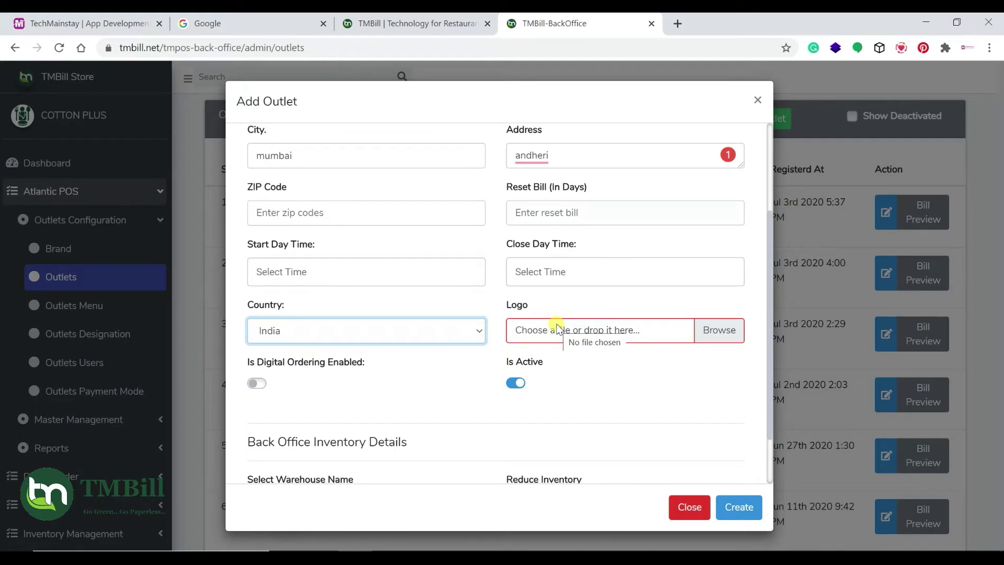
pyautogui.scroll(-1, 554, 328)
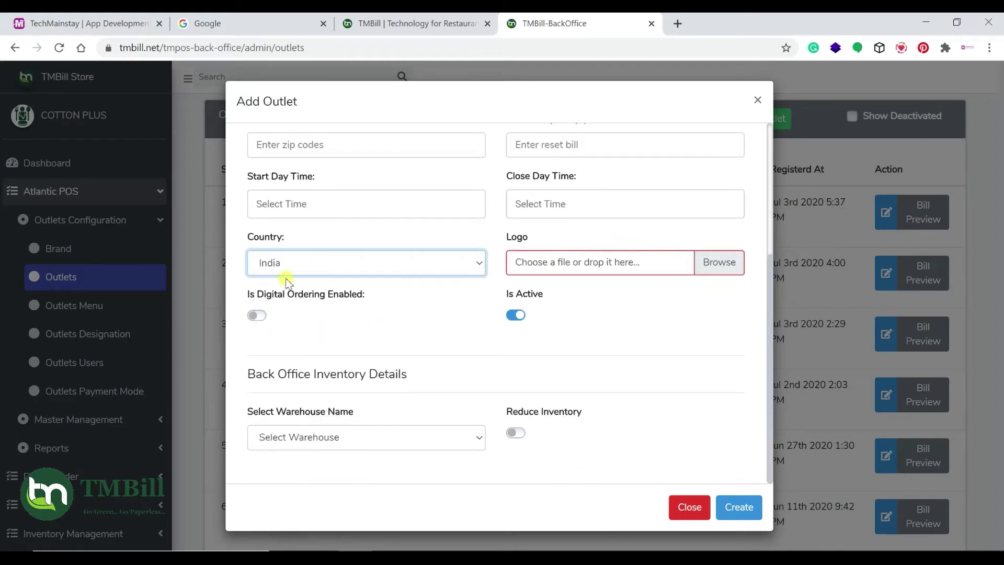
pyautogui.scroll(1, 381, 284)
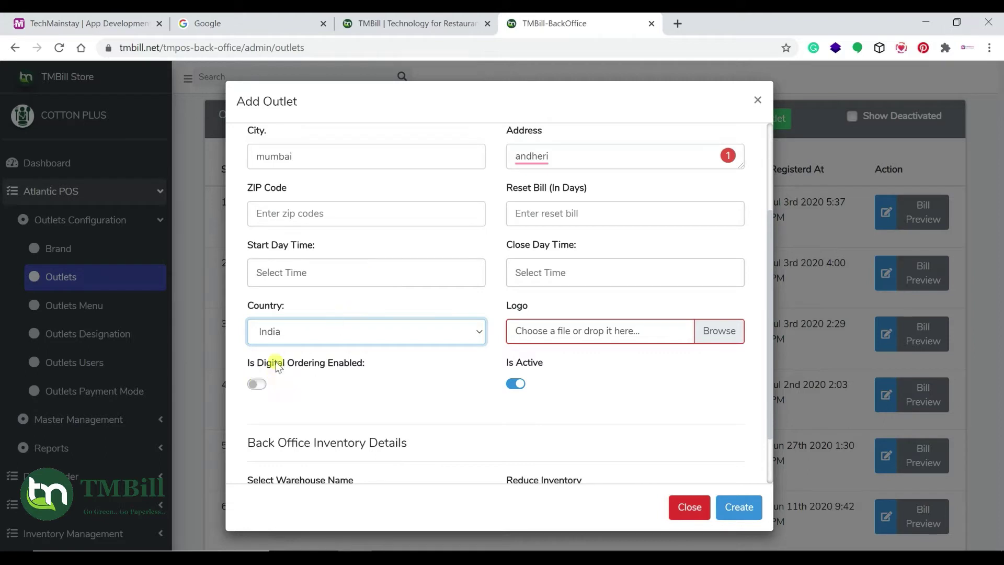
pyautogui.scroll(-1, 320, 370)
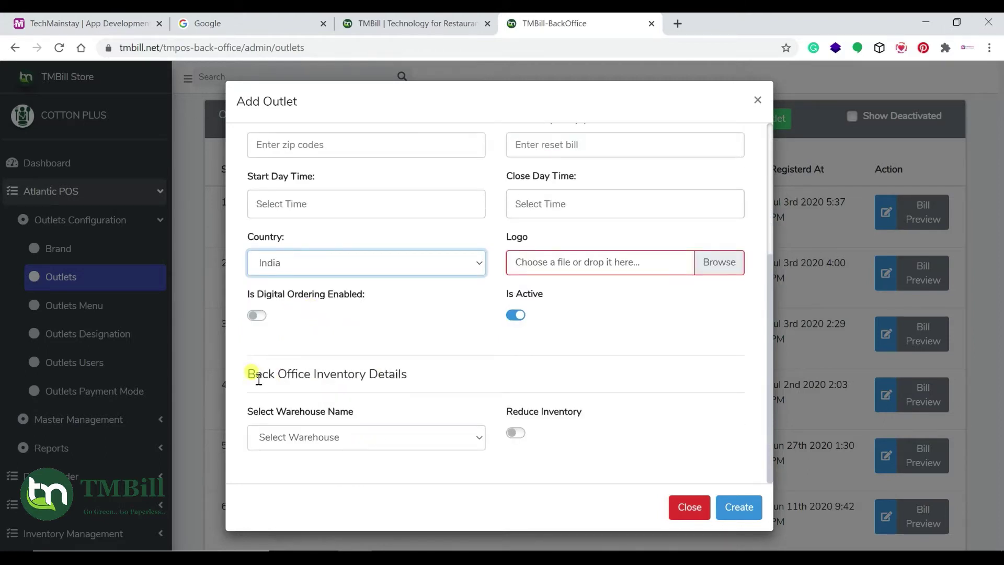
pyautogui.moveTo(268, 375); pyautogui.dragTo(415, 387)
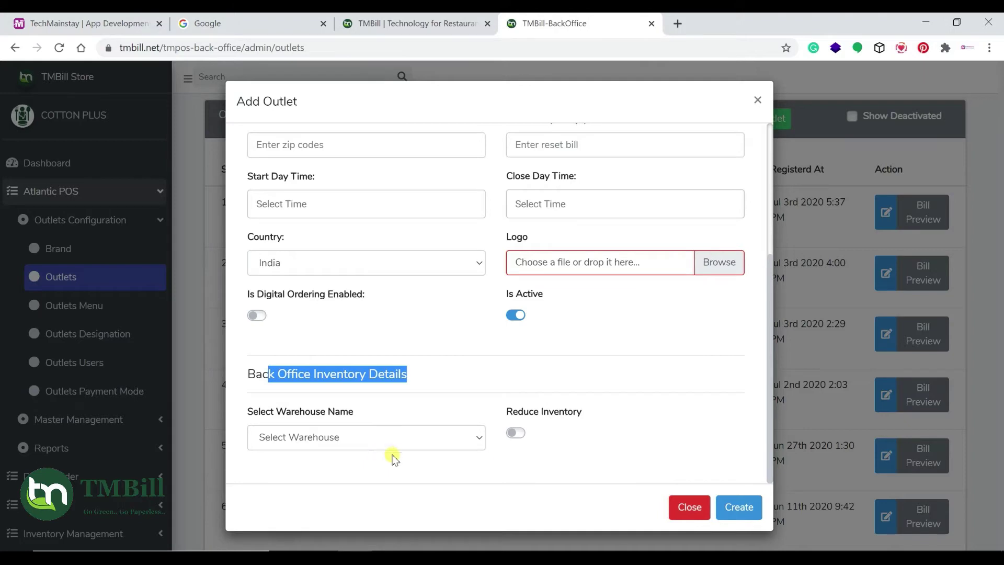
pyautogui.scroll(3, 416, 302)
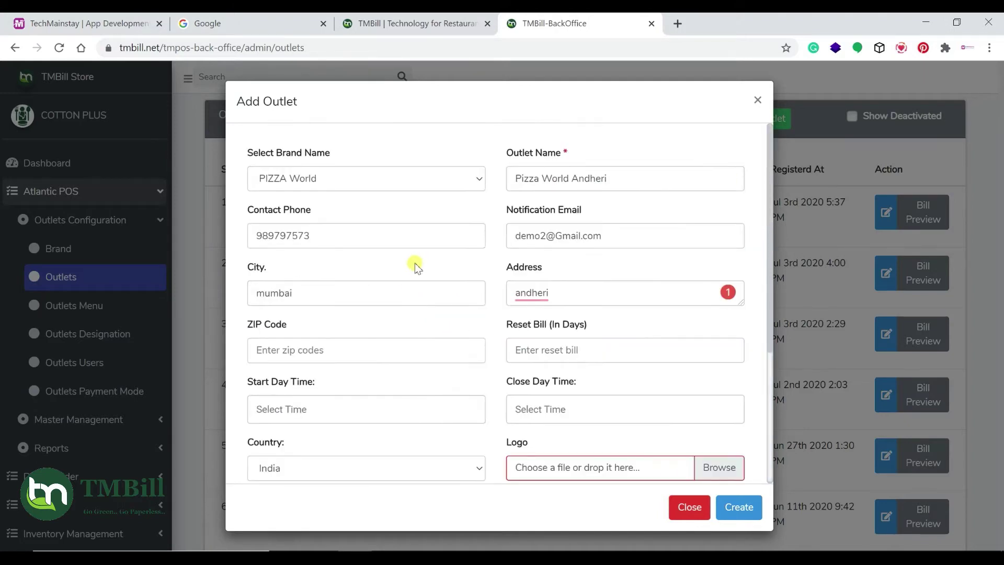
pyautogui.scroll(-3, 413, 264)
# Create the outlet and confirm Pizza World Andheri appears in the outlet list
pyautogui.click(735, 507)
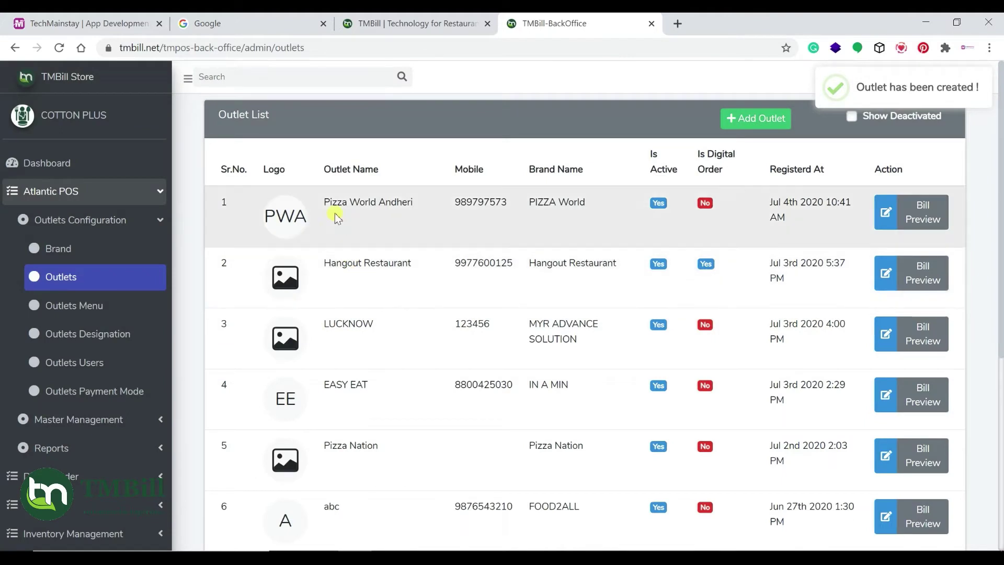
pyautogui.moveTo(331, 205); pyautogui.dragTo(419, 209)
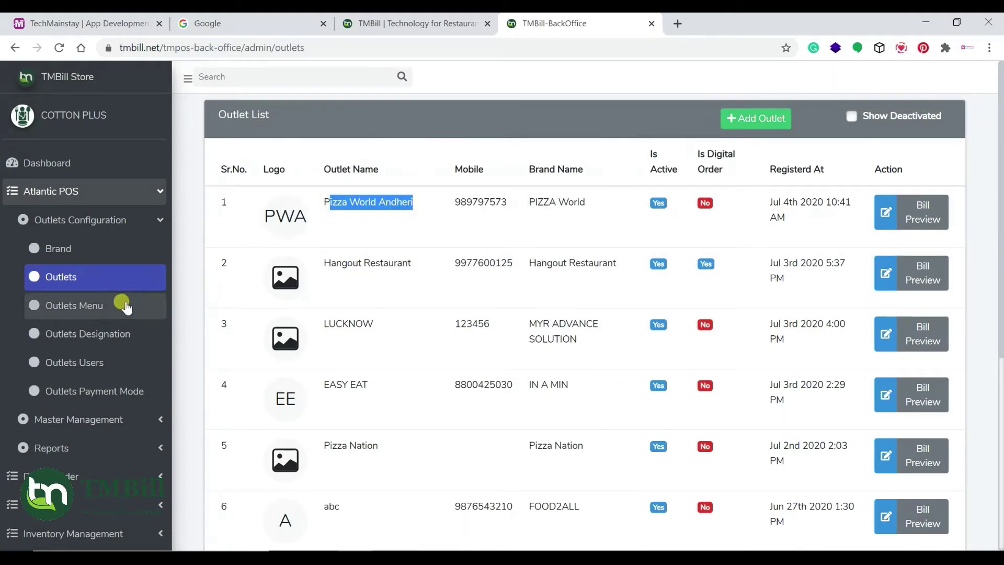
pyautogui.click(103, 314)
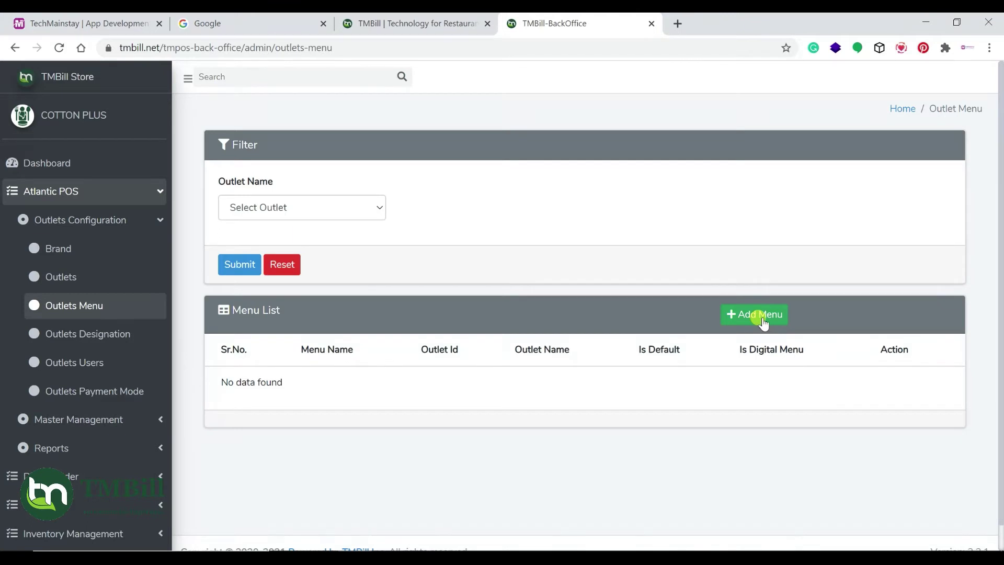
# Add a default menu for Pizza World Andheri named 'pizza wolrd andheri menu'
pyautogui.click(762, 318)
pyautogui.click(282, 167)
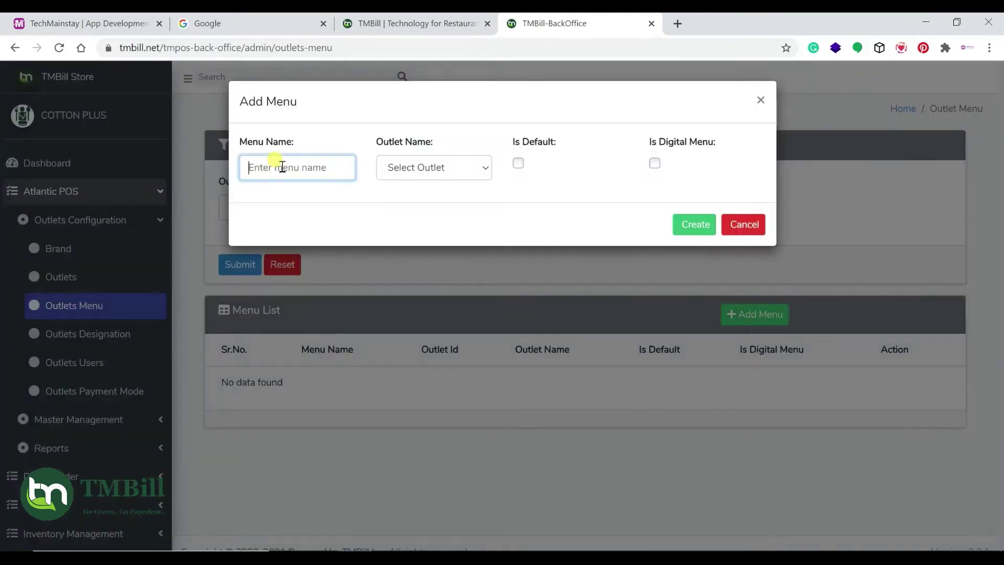
pyautogui.write('pizza wolrd andheri menu')
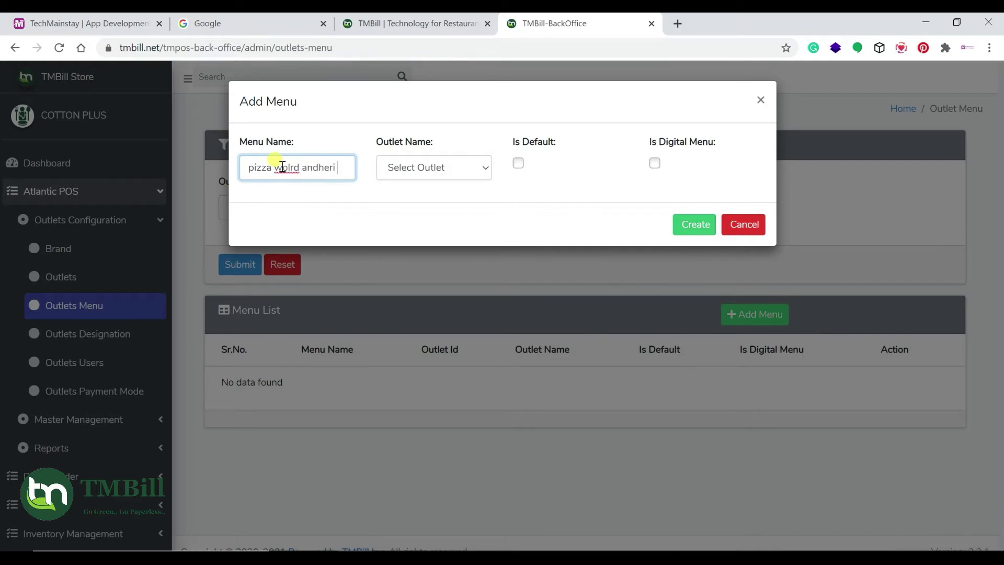
pyautogui.click(418, 172)
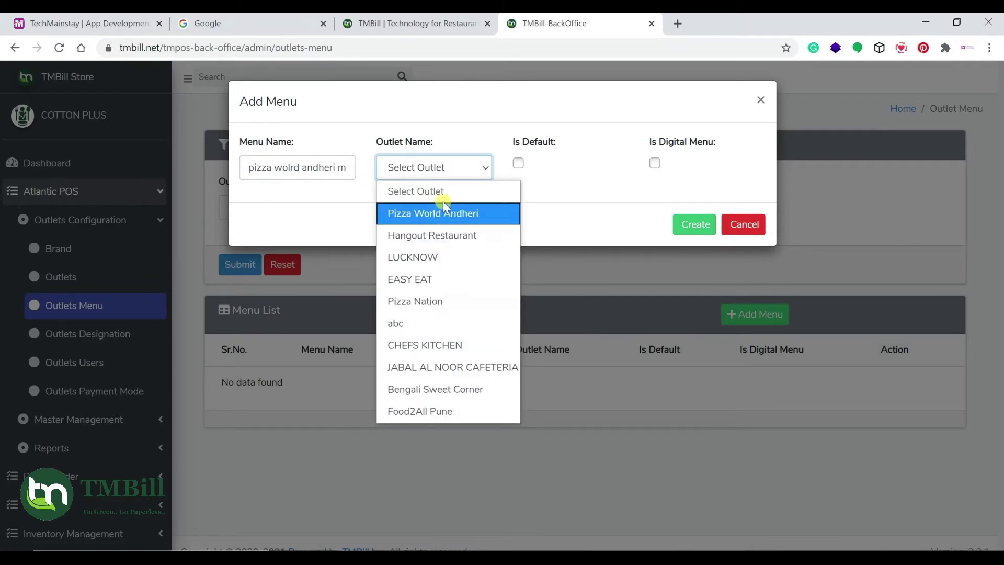
pyautogui.click(447, 213)
pyautogui.click(519, 164)
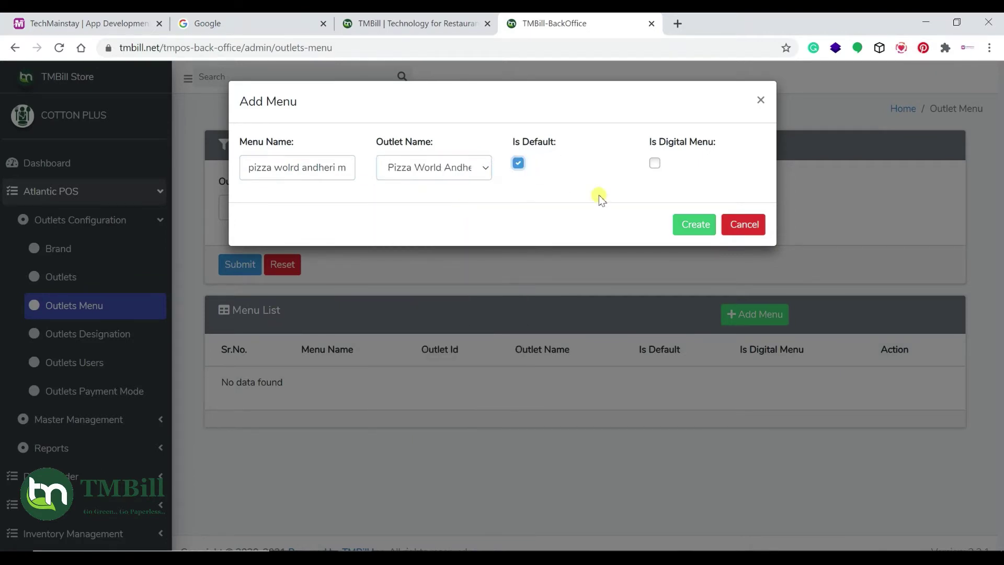
pyautogui.click(683, 225)
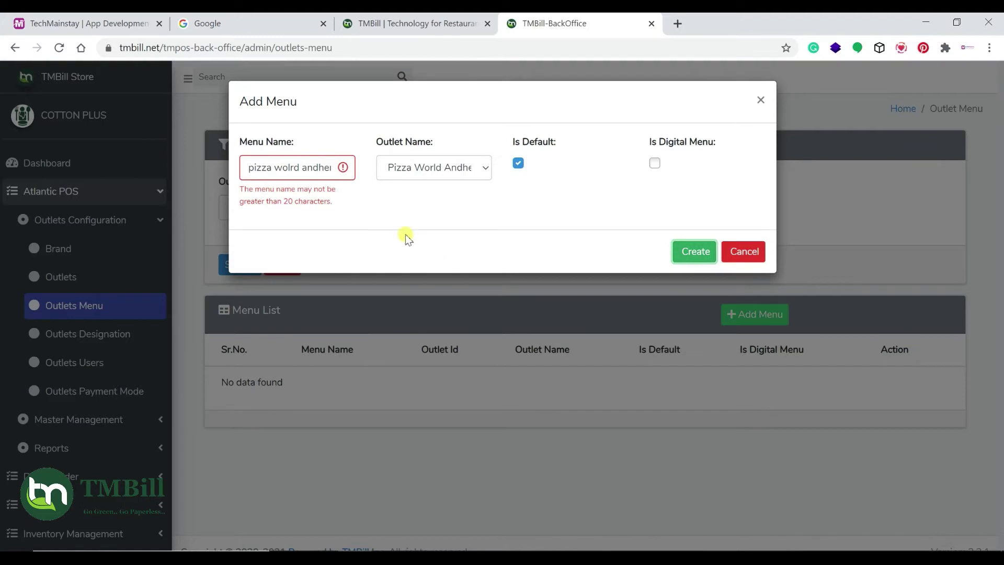
# Correct the menu name to 'pizza world andheri', create it, and browse for a menu file
pyautogui.rightClick(293, 167)
pyautogui.click(305, 178)
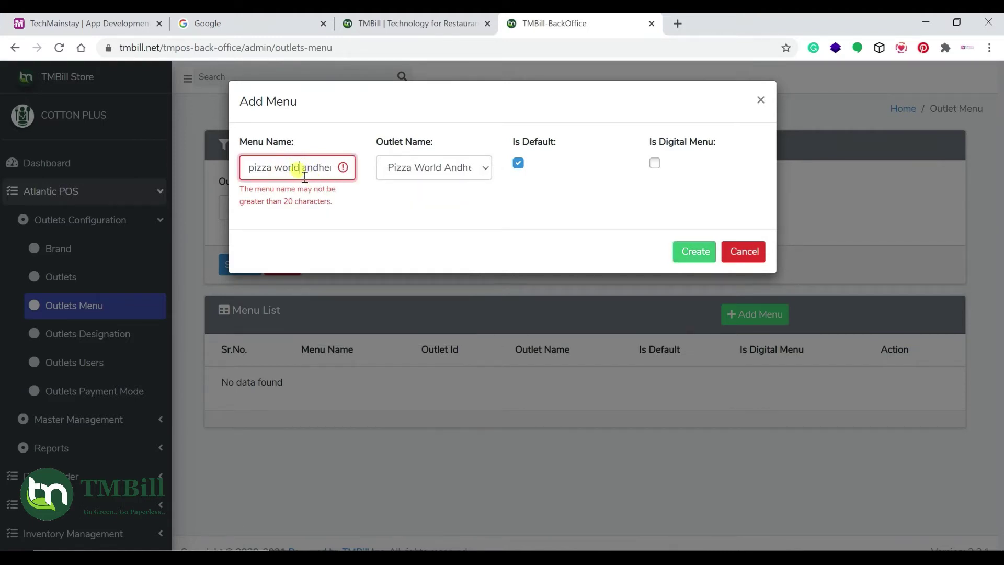
pyautogui.press('End')
pyautogui.press('BackSpace')
pyautogui.press('BackSpace')
pyautogui.press('BackSpace')
pyautogui.press('BackSpace')
pyautogui.press('BackSpace')
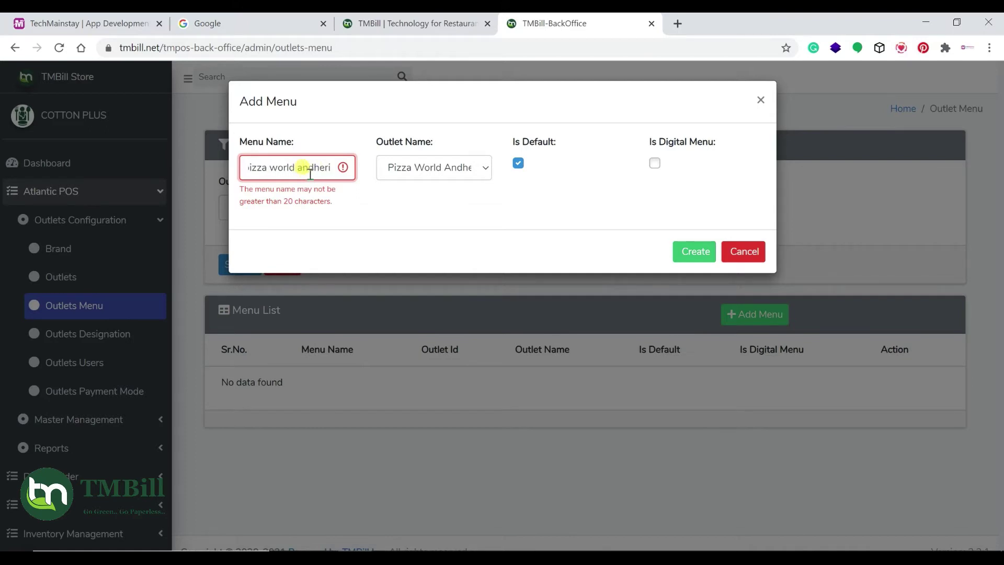
pyautogui.click(678, 252)
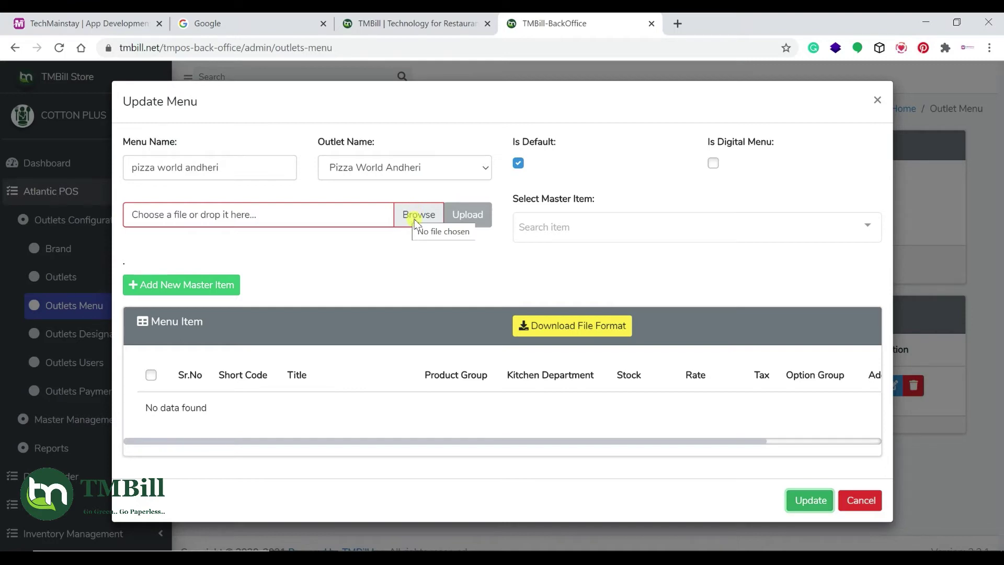
pyautogui.click(413, 217)
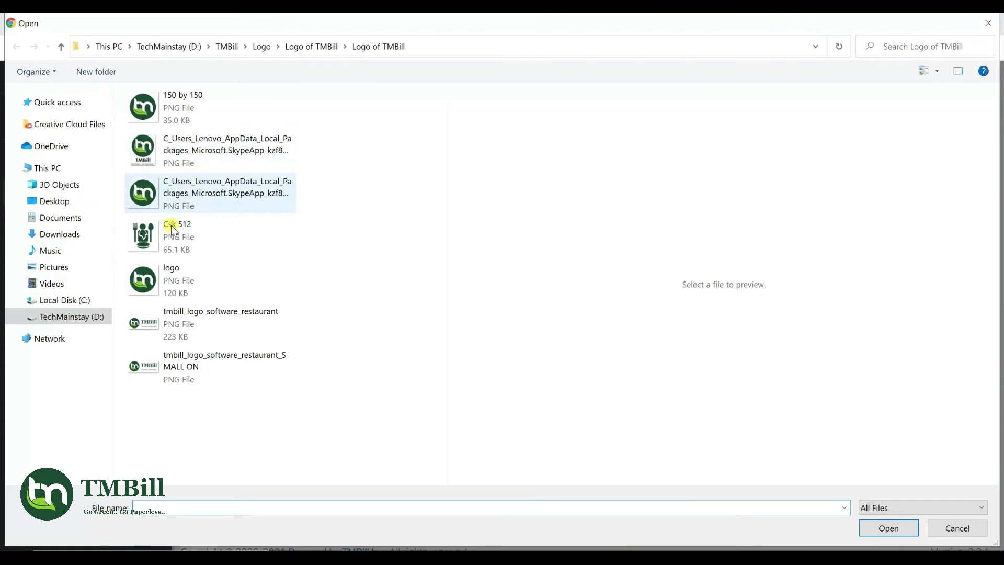
# Pick Sample Menu Card from Desktop > Atlantic Sample Formates as the menu file
pyautogui.click(58, 205)
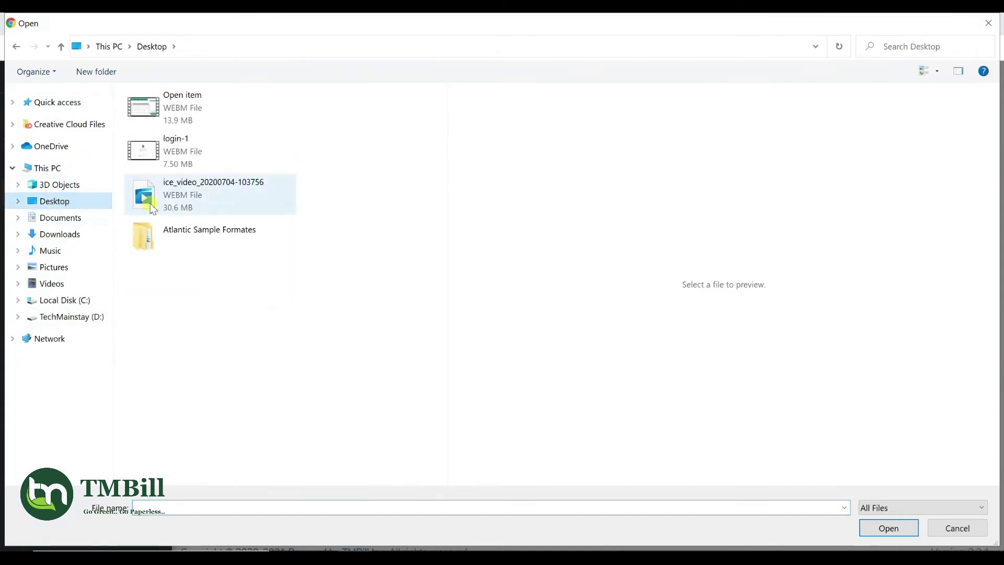
pyautogui.click(200, 233)
pyautogui.doubleClick(200, 233)
pyautogui.doubleClick(189, 112)
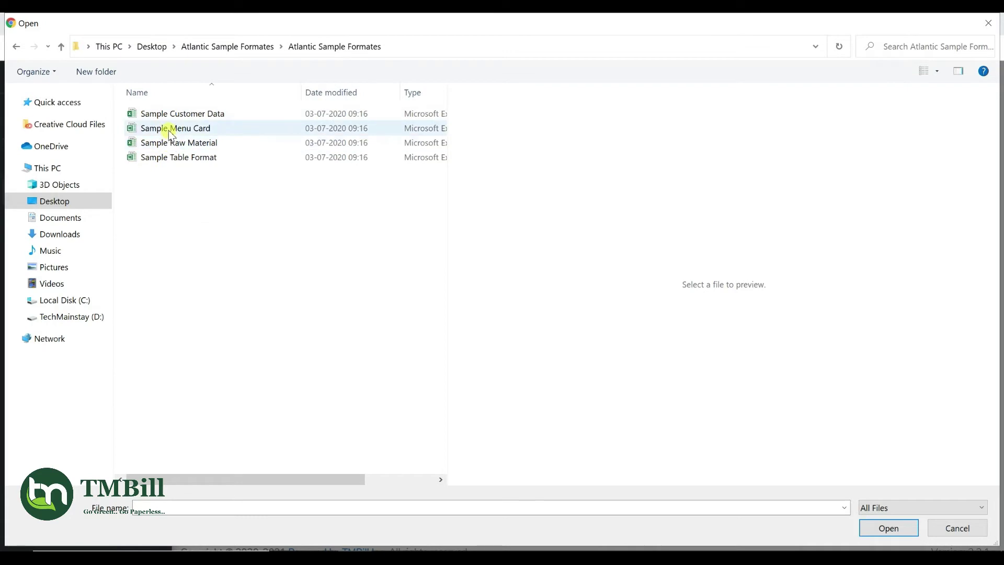
pyautogui.doubleClick(170, 130)
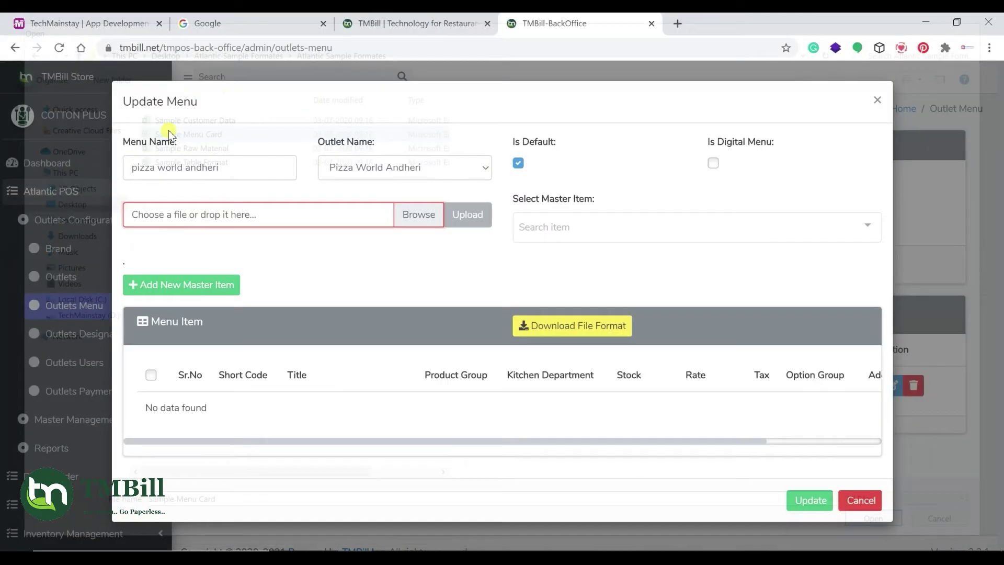
# Upload the Sample Menu Card items into the pizza world andheri menu and close the editor
pyautogui.click(463, 213)
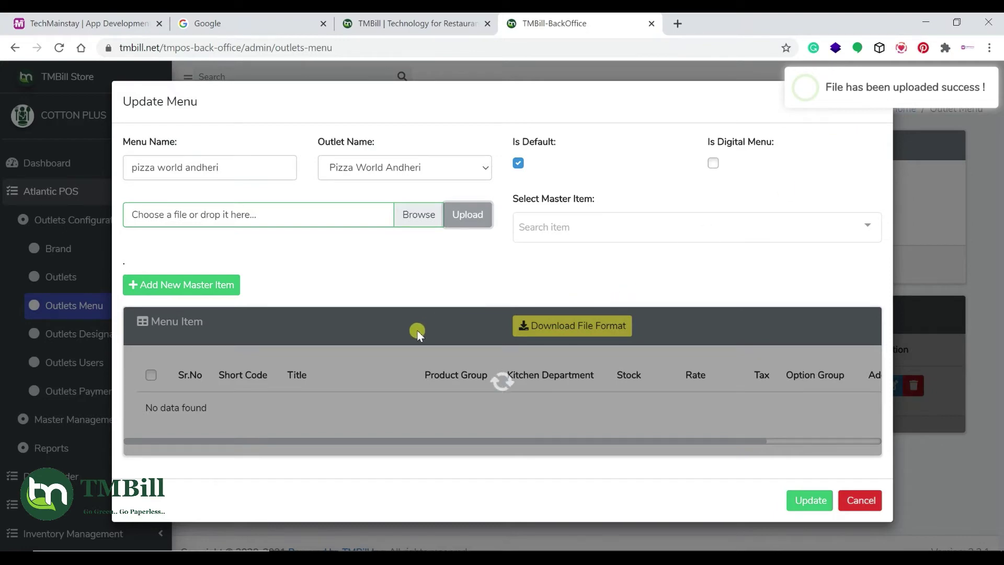
pyautogui.scroll(-5, 429, 319)
pyautogui.scroll(-20, 487, 270)
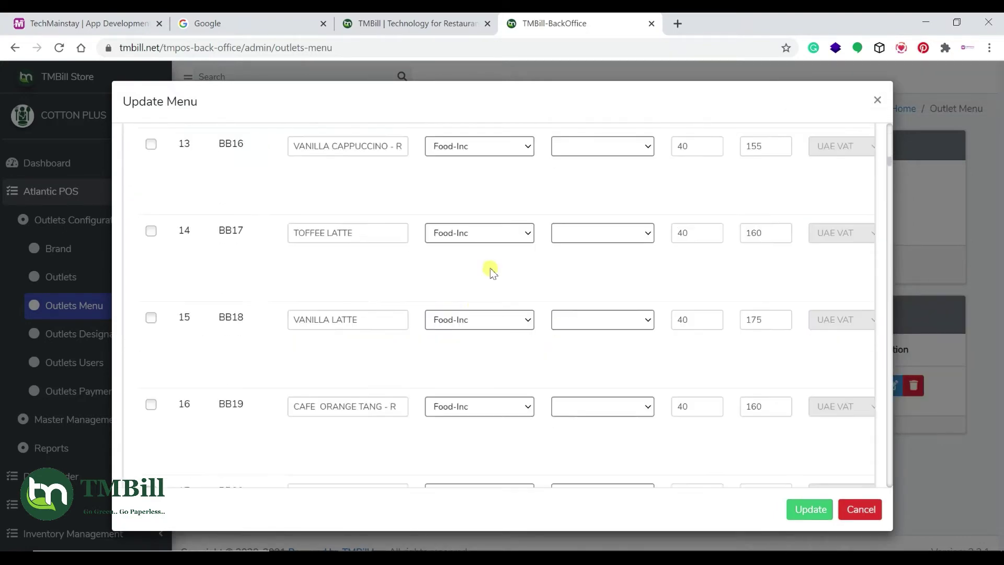
pyautogui.click(860, 509)
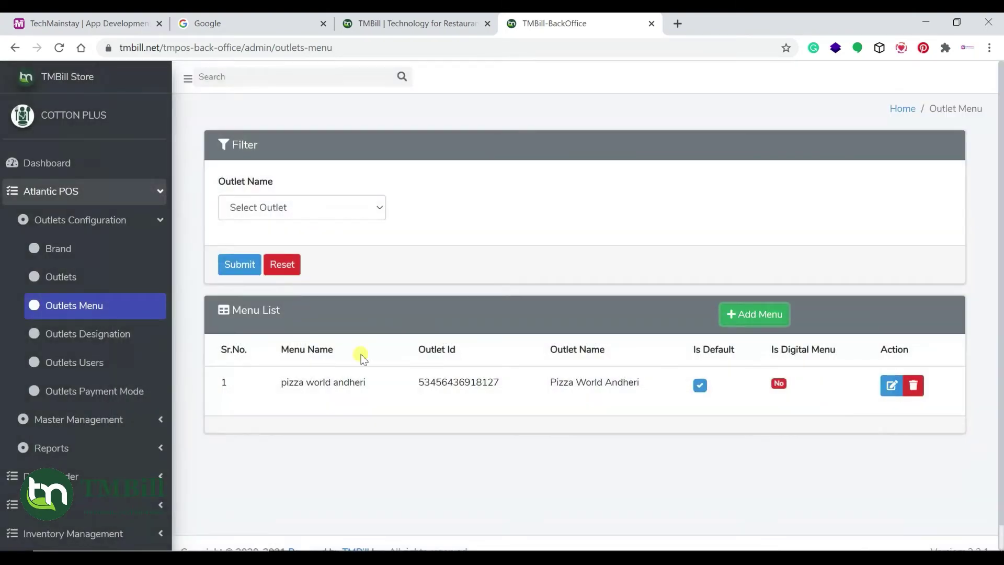
pyautogui.scroll(-1, 359, 355)
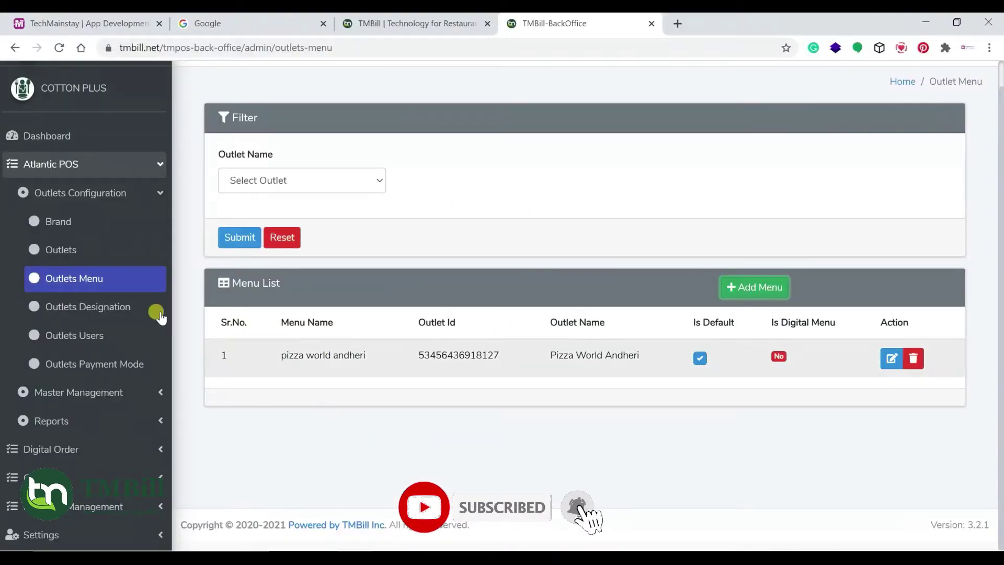
pyautogui.click(100, 308)
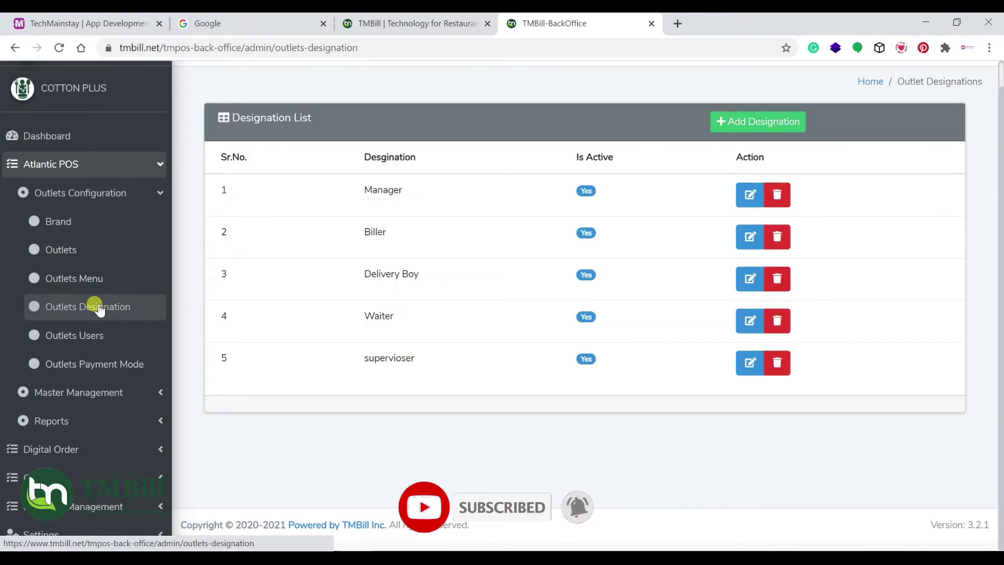
# Create an active 'Senior Manager' designation, then go to the Outlet Users page
pyautogui.click(754, 123)
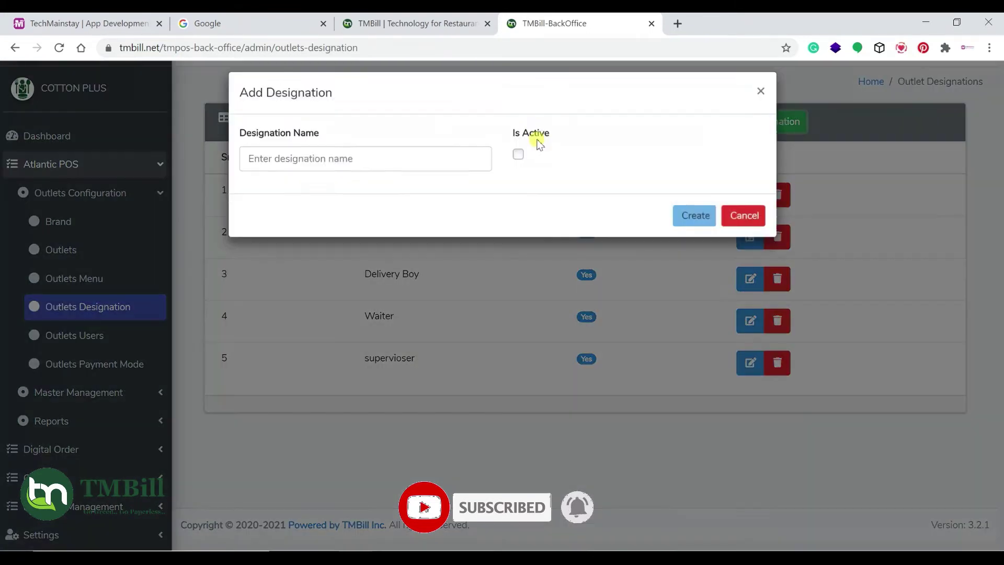
pyautogui.click(340, 169)
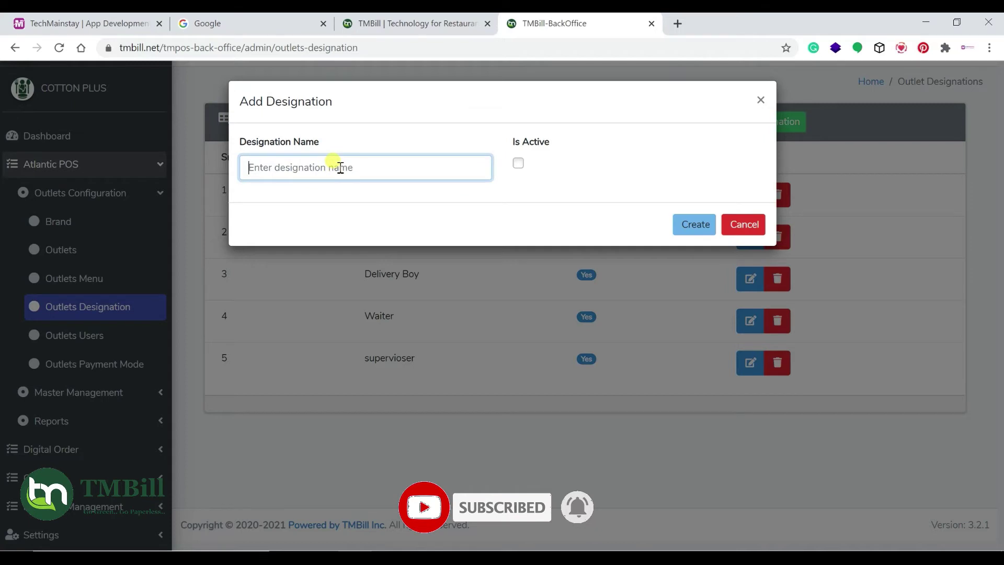
pyautogui.write('Ma')
pyautogui.press('BackSpace')
pyautogui.press('BackSpace')
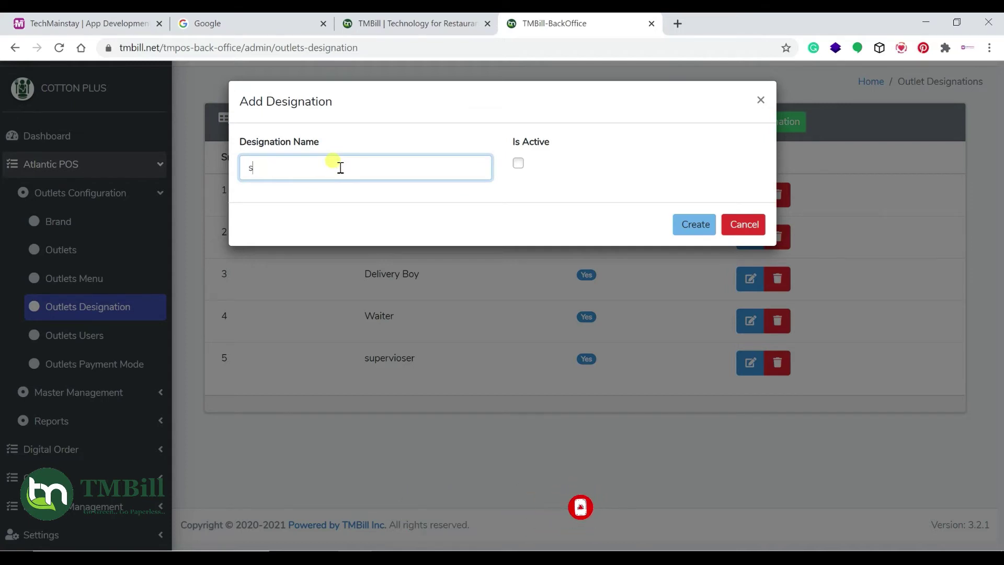
pyautogui.write('Senior')
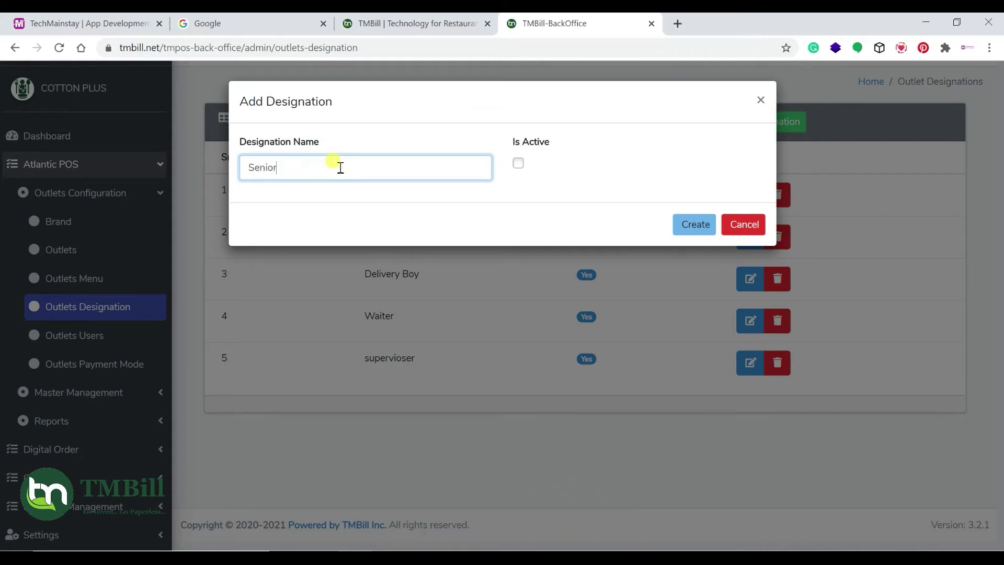
pyautogui.write(' Manager')
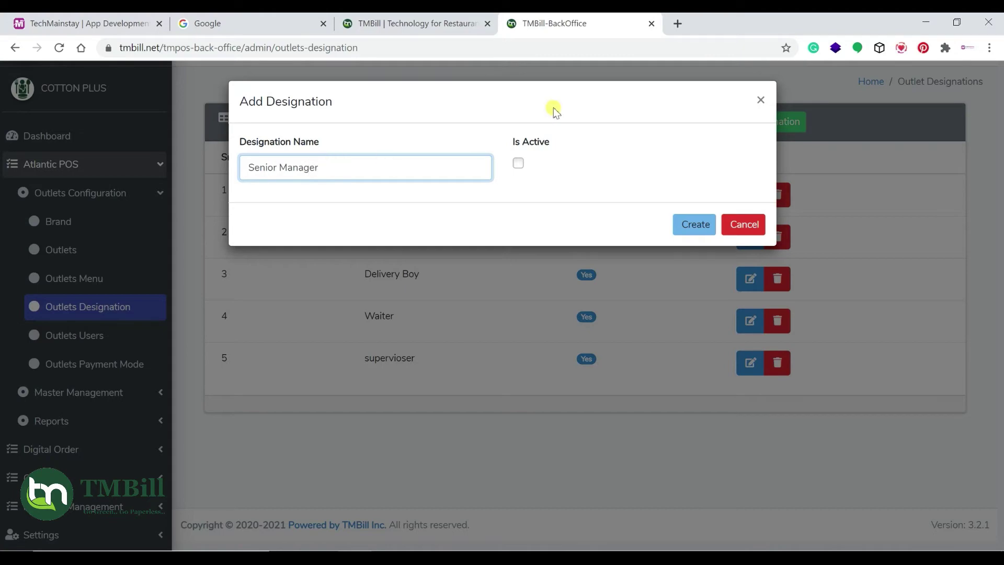
pyautogui.click(520, 163)
pyautogui.click(691, 223)
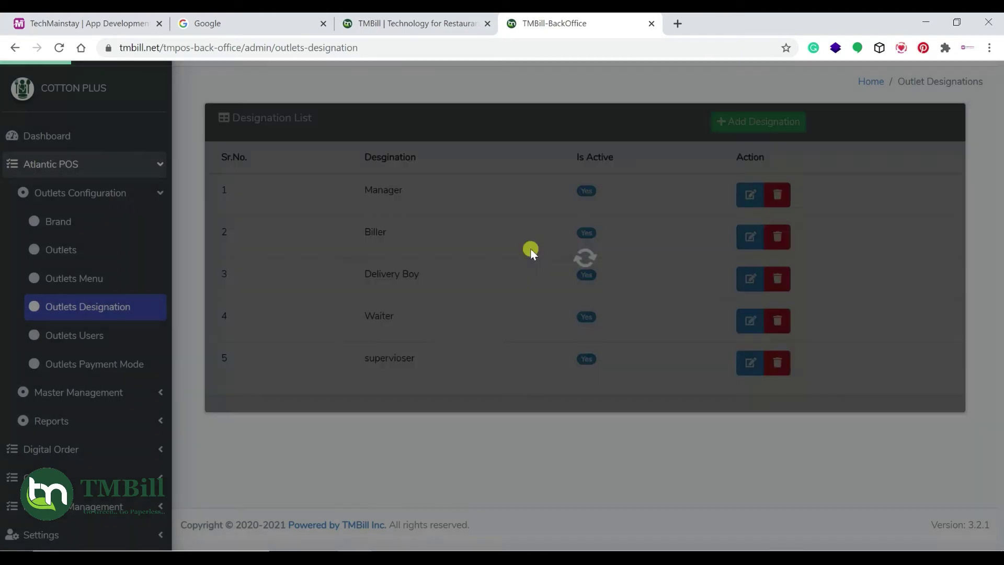
pyautogui.click(113, 335)
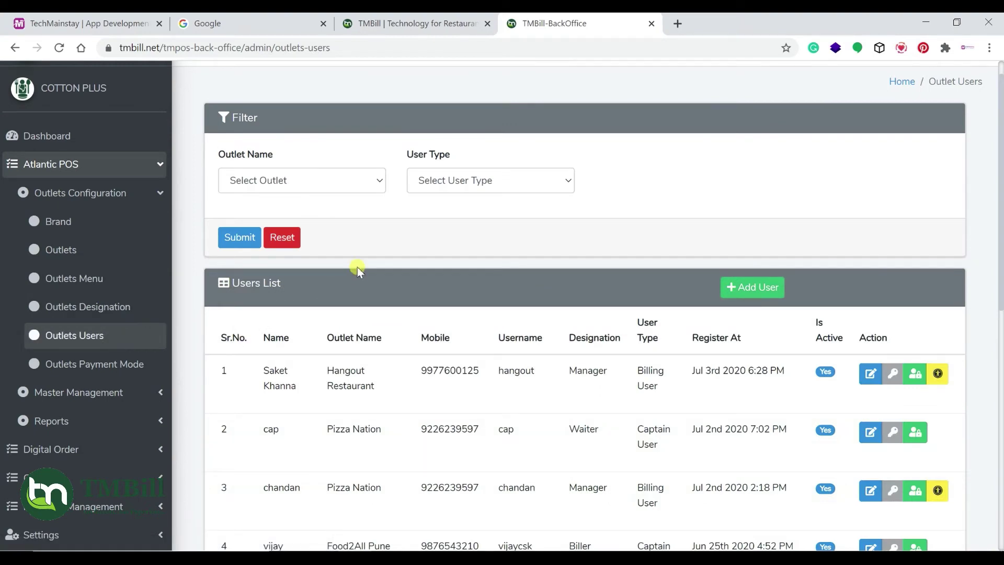
# Start a new user with the user's name, outlet Pizza World Andheri and a phone number
pyautogui.click(738, 288)
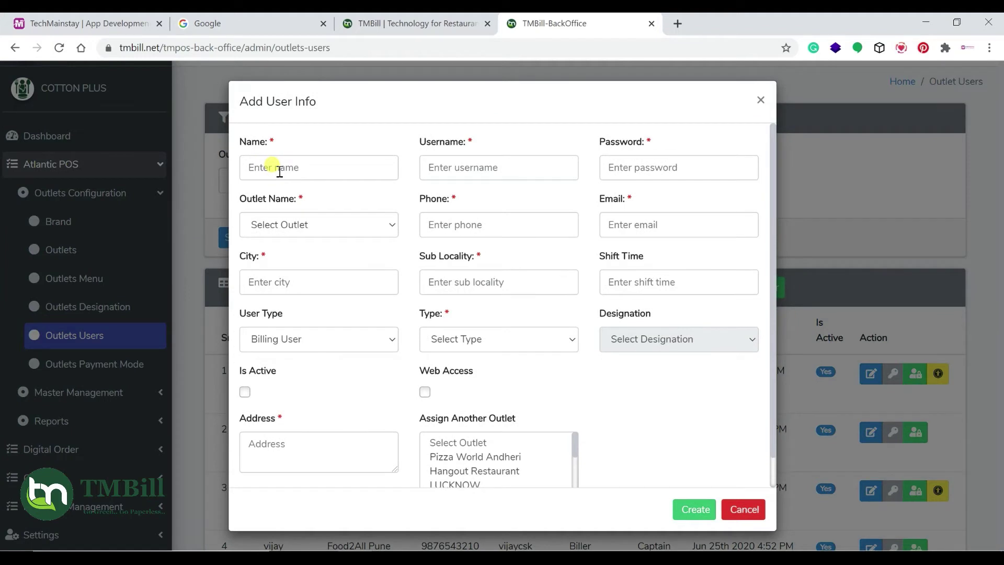
pyautogui.click(279, 170)
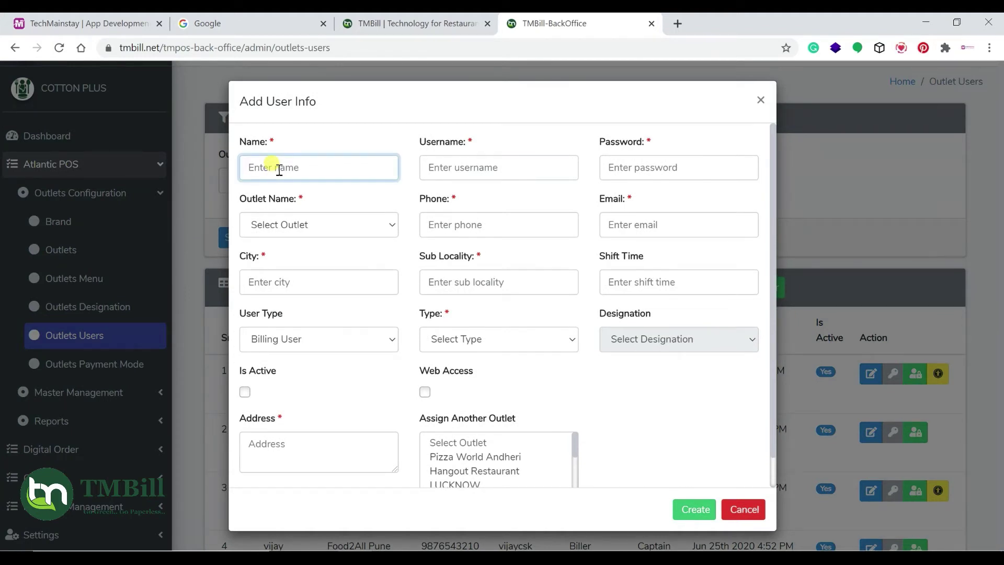
pyautogui.write('sunny')
pyautogui.press('Tab')
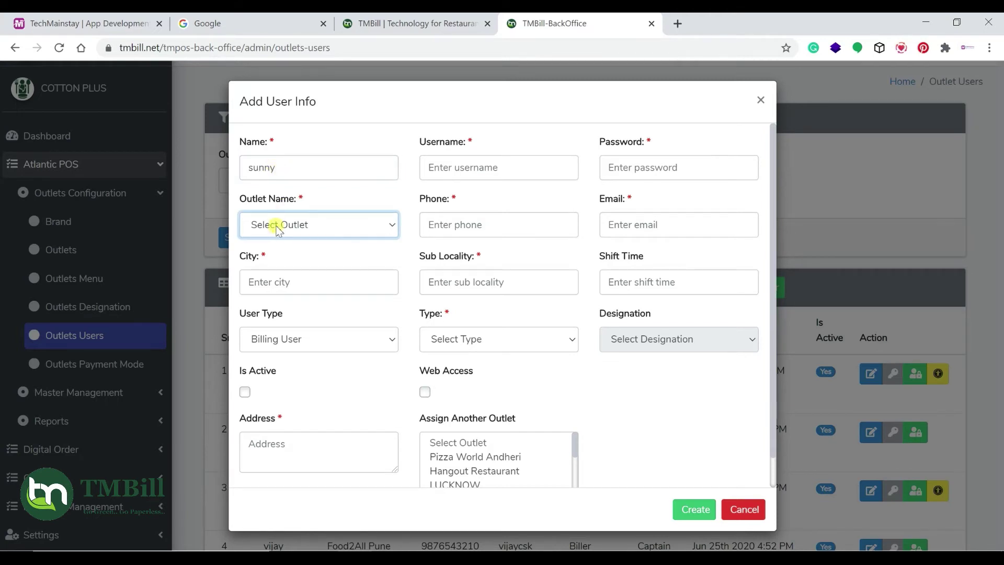
pyautogui.click(291, 224)
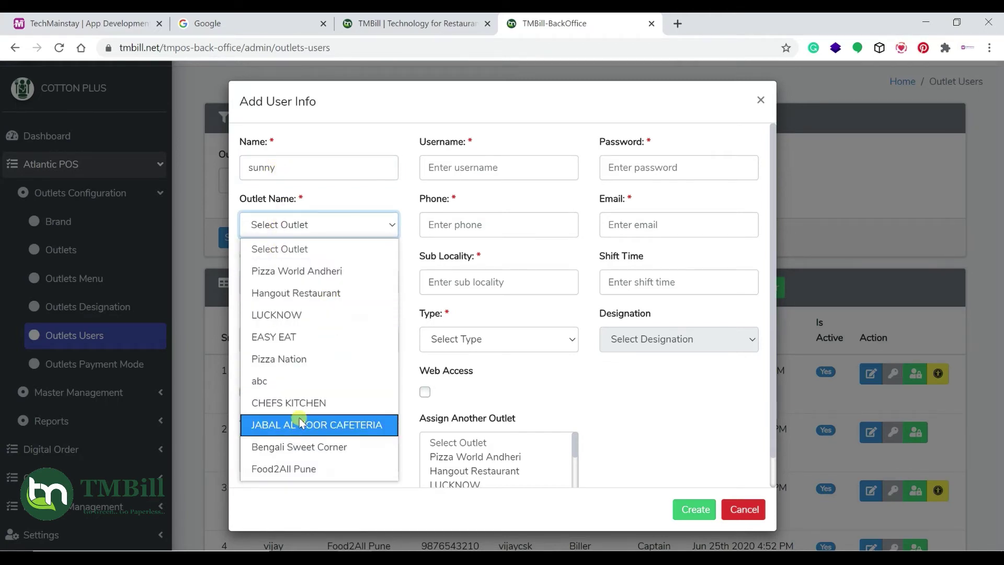
pyautogui.click(320, 271)
pyautogui.click(500, 234)
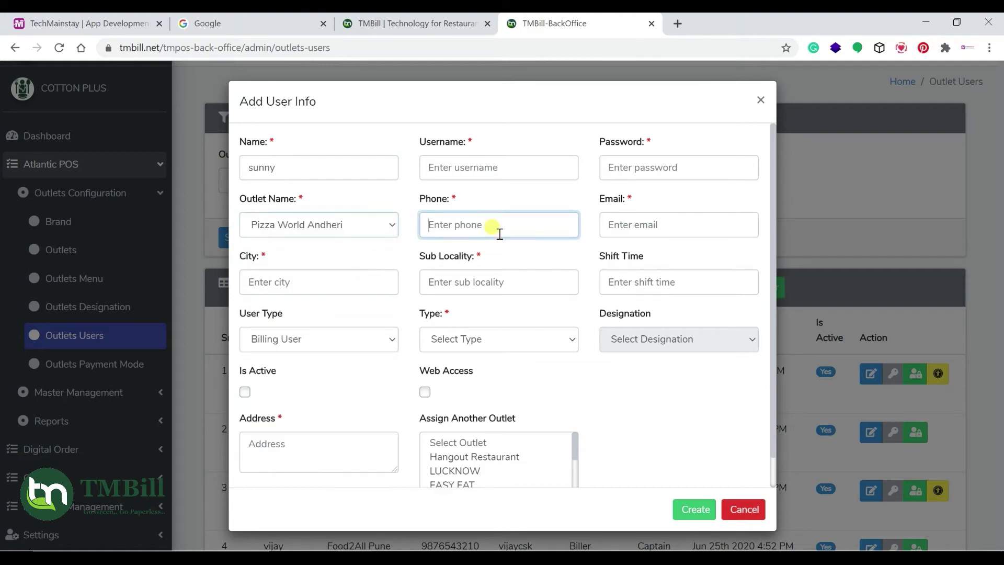
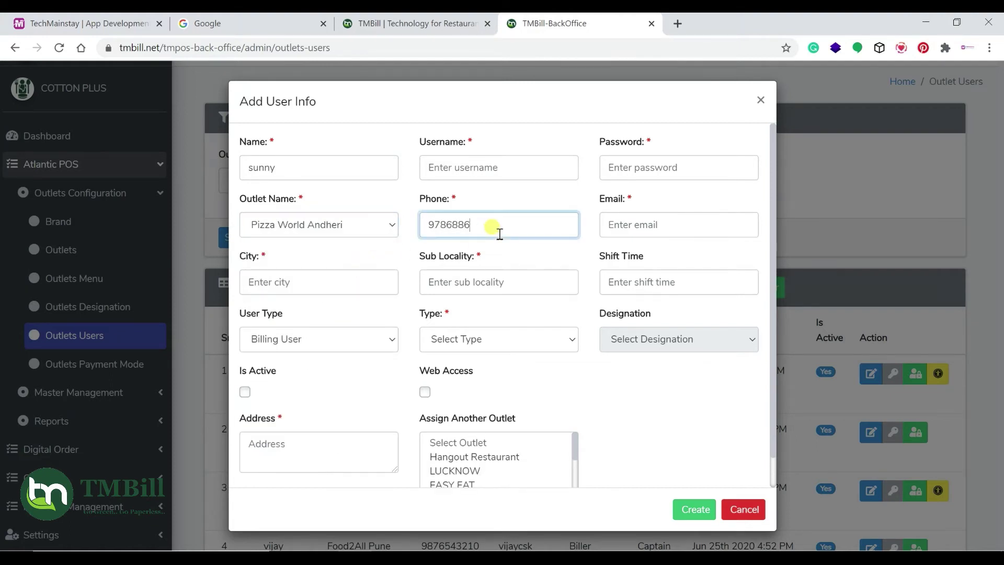
# Copy the user's name into the Username field and enter a password
pyautogui.click(489, 168)
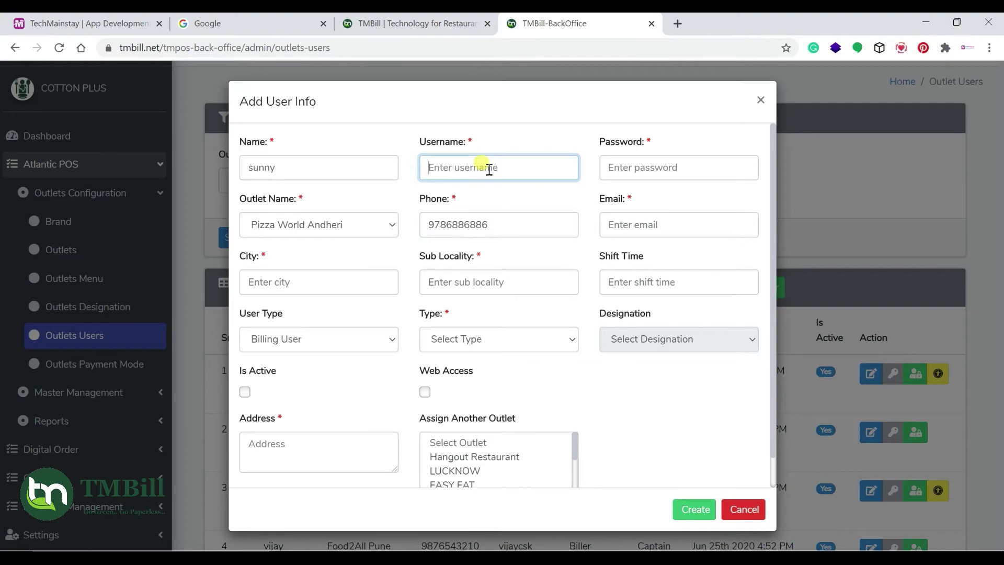
pyautogui.click(294, 168)
pyautogui.doubleClick(294, 169)
pyautogui.hotkey('ctrl', 'c')
pyautogui.click(473, 167)
pyautogui.hotkey('ctrl', 'v')
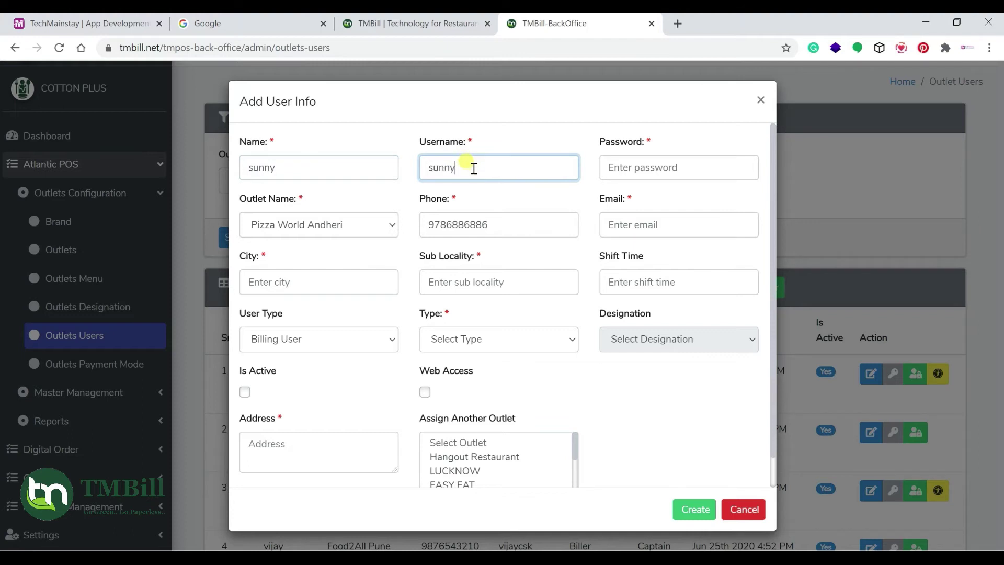
pyautogui.click(693, 172)
pyautogui.write('123456')
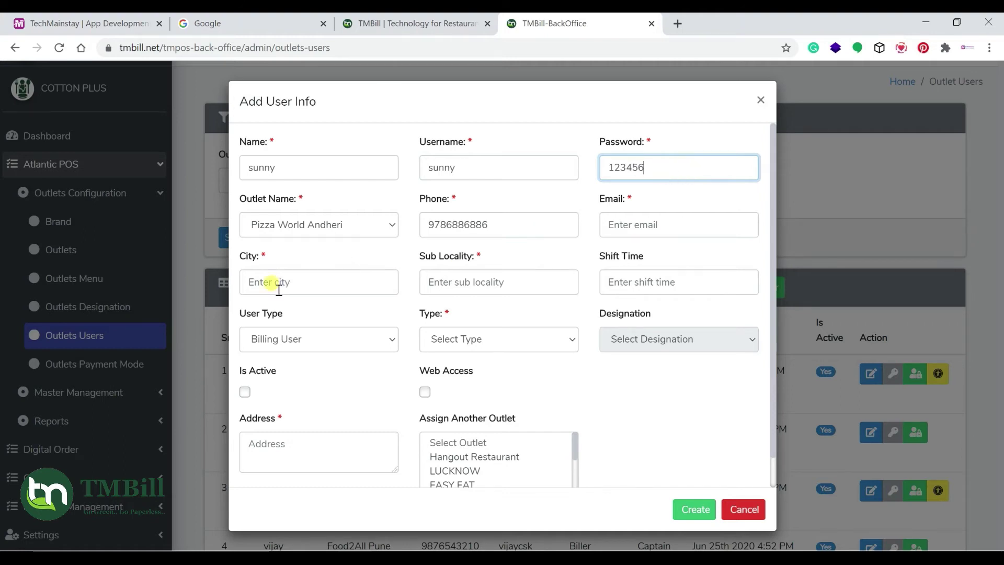
# Set city Mumbai and sub locality andheri, keeping Billing User as the user type
pyautogui.click(277, 292)
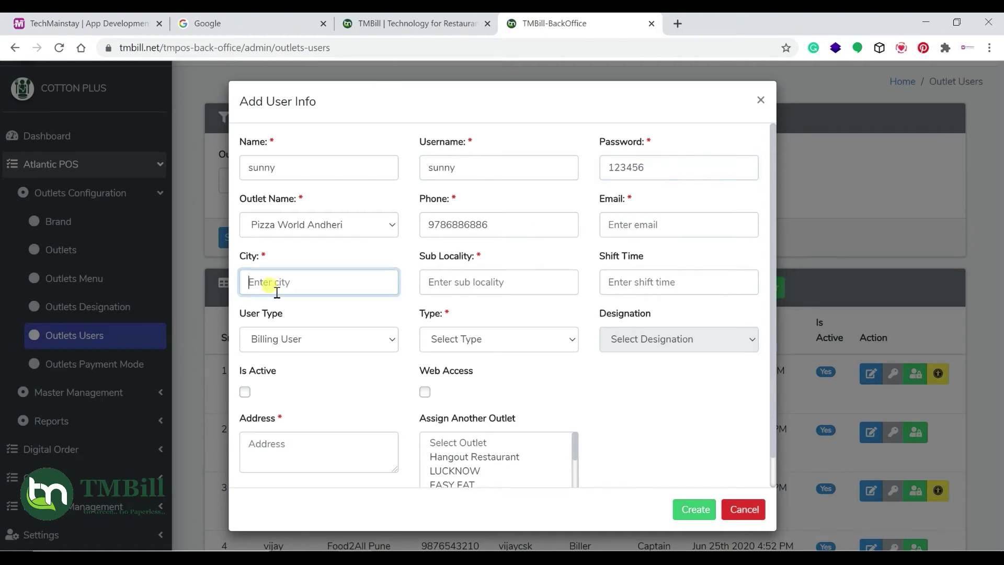
pyautogui.write('pune')
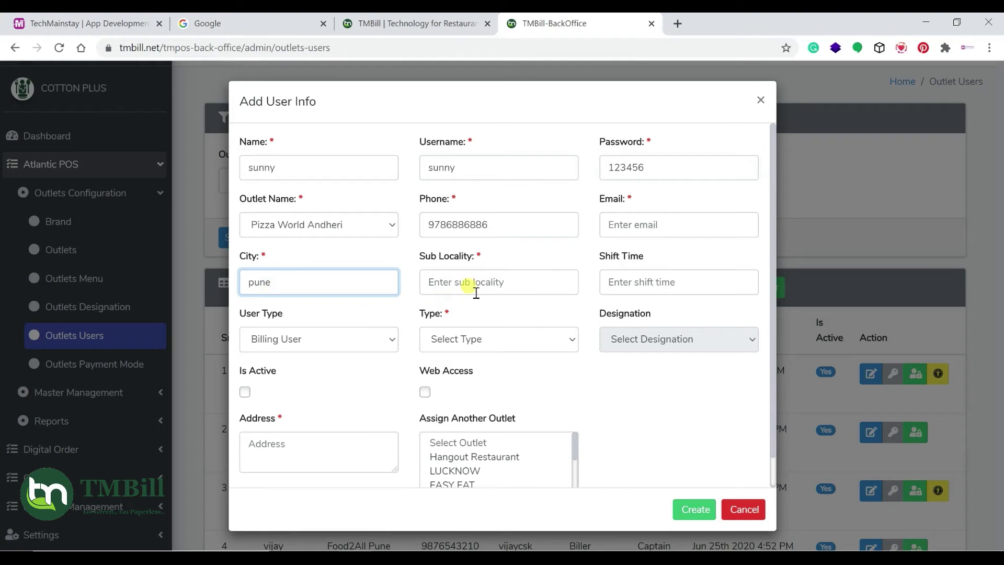
pyautogui.moveTo(251, 282); pyautogui.dragTo(272, 285)
pyautogui.write('Mumbai')
pyautogui.click(494, 281)
pyautogui.write('andh')
pyautogui.click(664, 283)
pyautogui.click(319, 347)
pyautogui.click(319, 347)
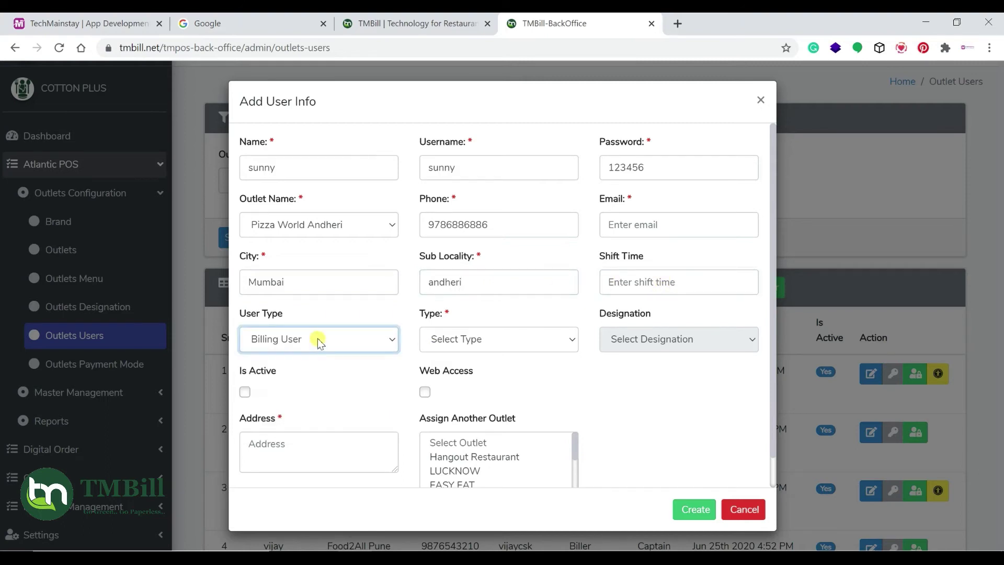
# Set staff type Senior Manager, tick Is Active, enter address 'andheri', and submit the user
pyautogui.scroll(-1, 314, 330)
pyautogui.scroll(1, 293, 287)
pyautogui.click(285, 339)
pyautogui.click(287, 337)
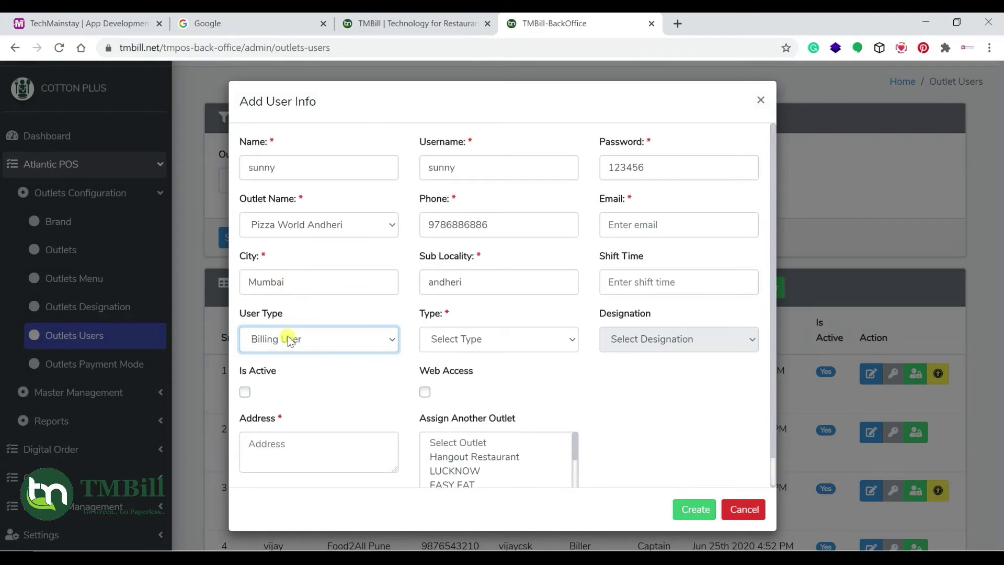
pyautogui.click(481, 344)
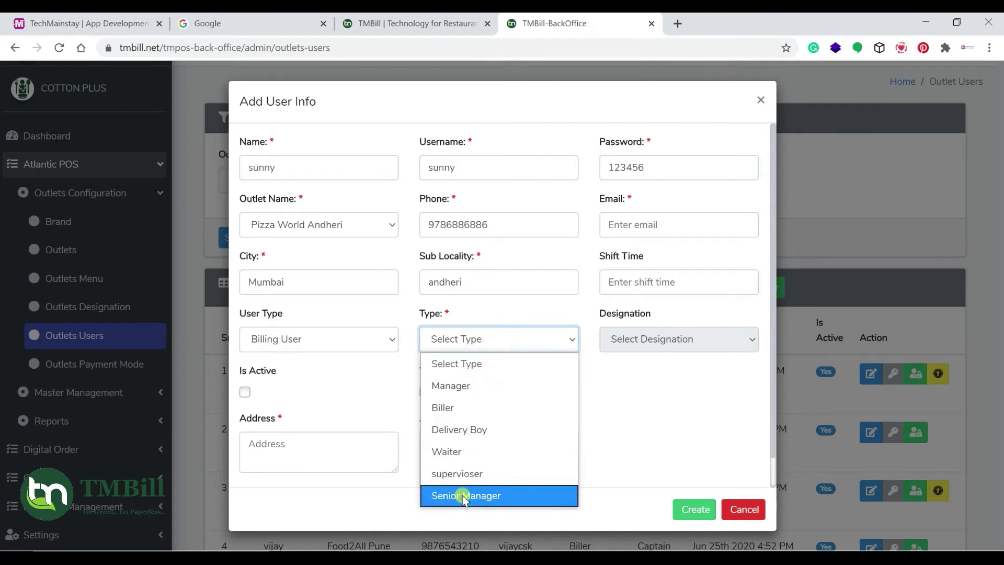
pyautogui.click(464, 496)
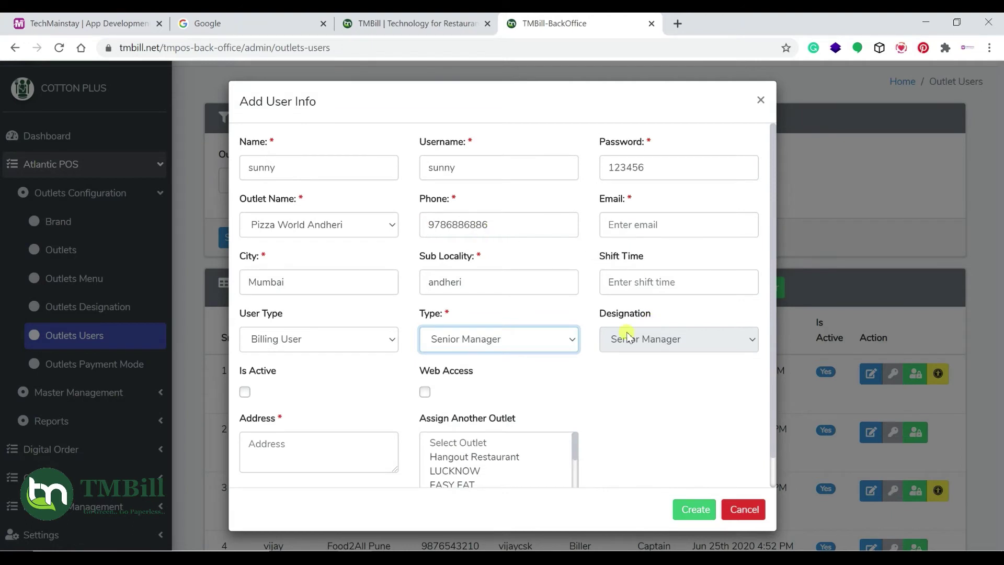
pyautogui.scroll(-1, 487, 343)
pyautogui.click(246, 360)
pyautogui.click(280, 421)
pyautogui.write('andheri')
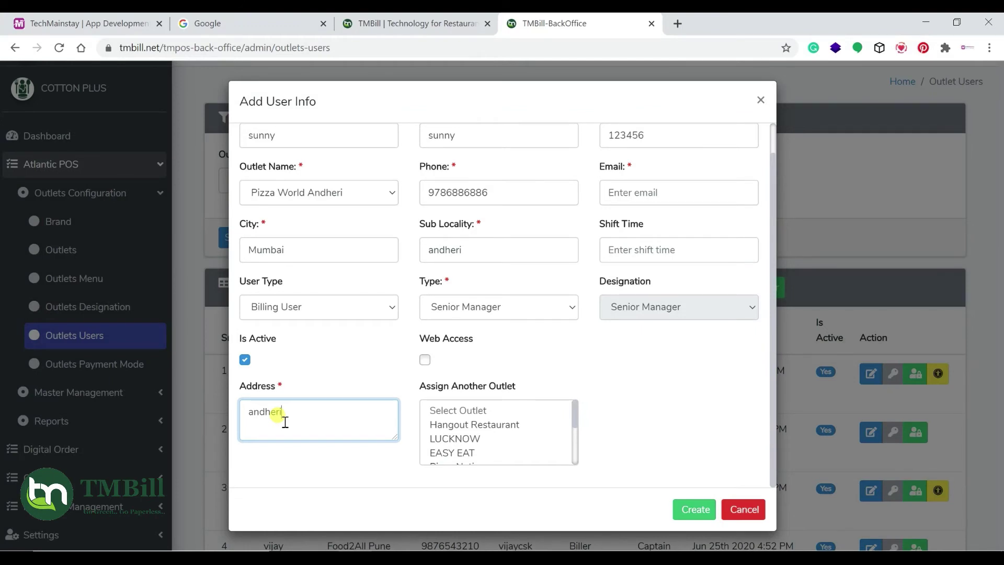
pyautogui.click(678, 508)
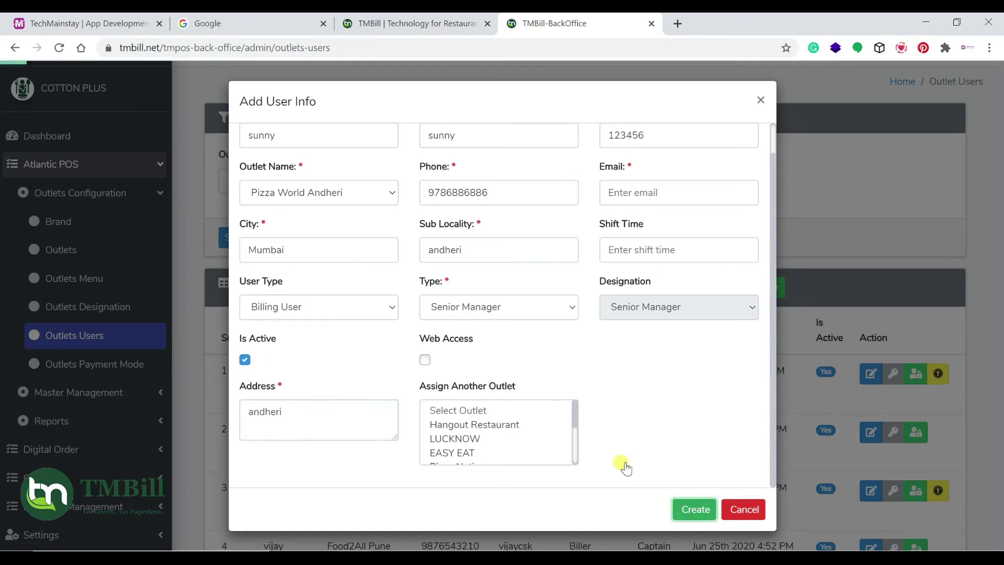
# Replace the rejected username with an unused one and retry saving
pyautogui.scroll(1, 463, 199)
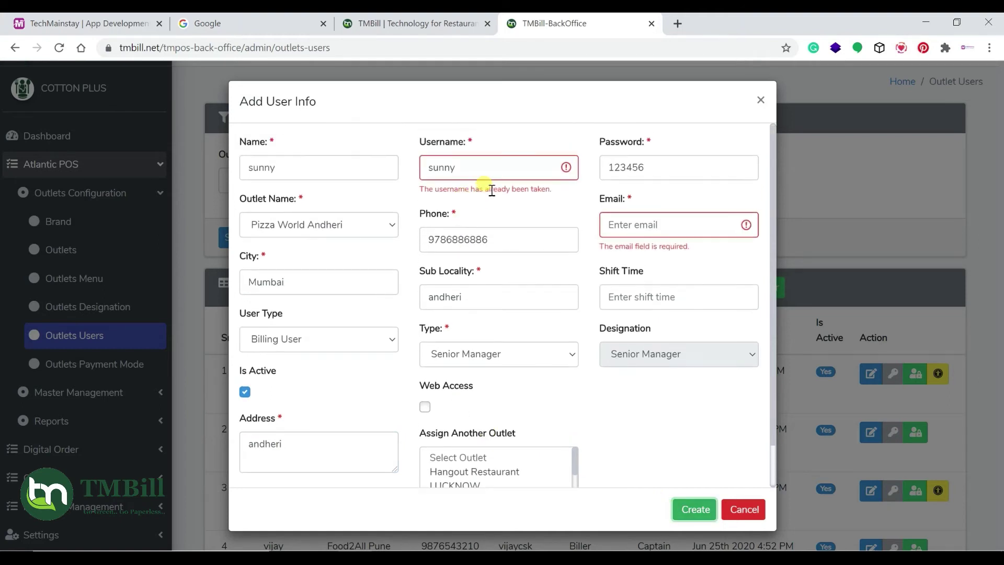
pyautogui.click(469, 166)
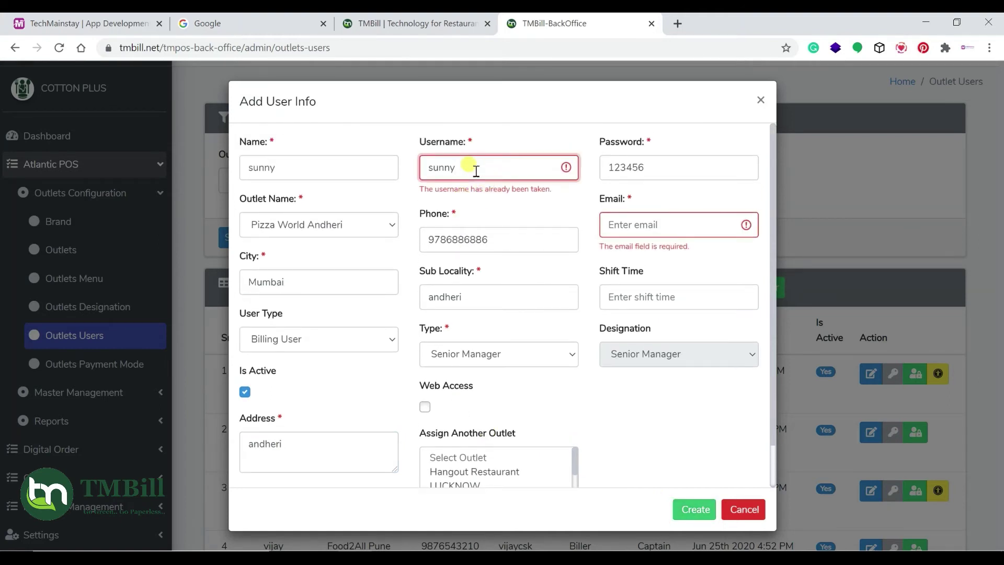
pyautogui.moveTo(516, 166); pyautogui.dragTo(417, 178)
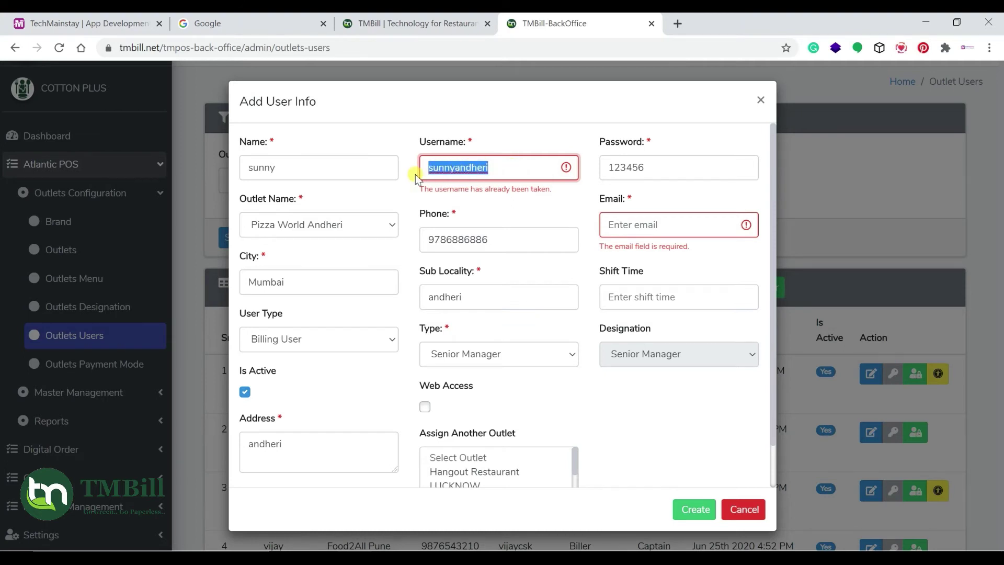
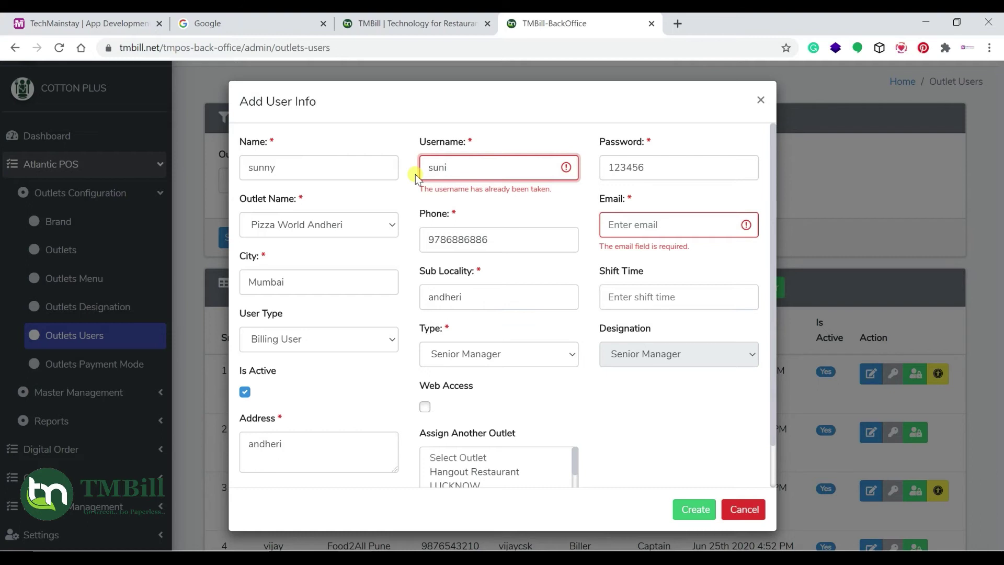
pyautogui.click(695, 512)
# Fill in the user's e-mail address, create the user, and check the Users List
pyautogui.click(645, 226)
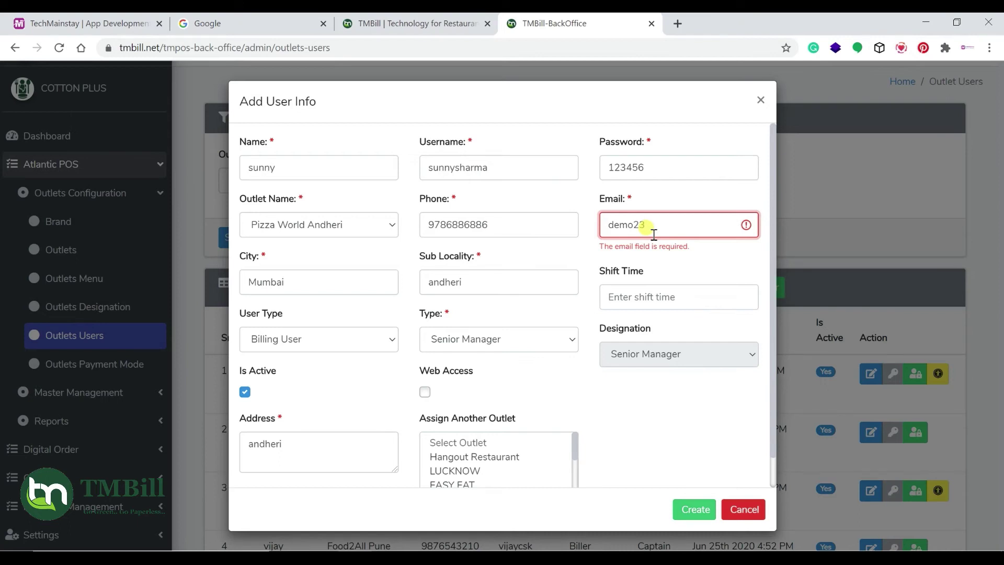
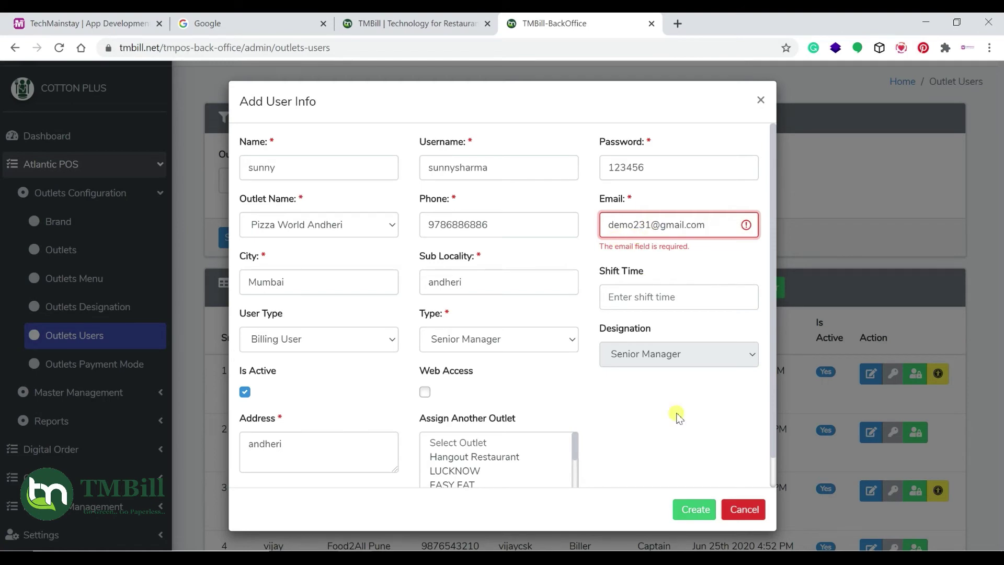
pyautogui.click(692, 514)
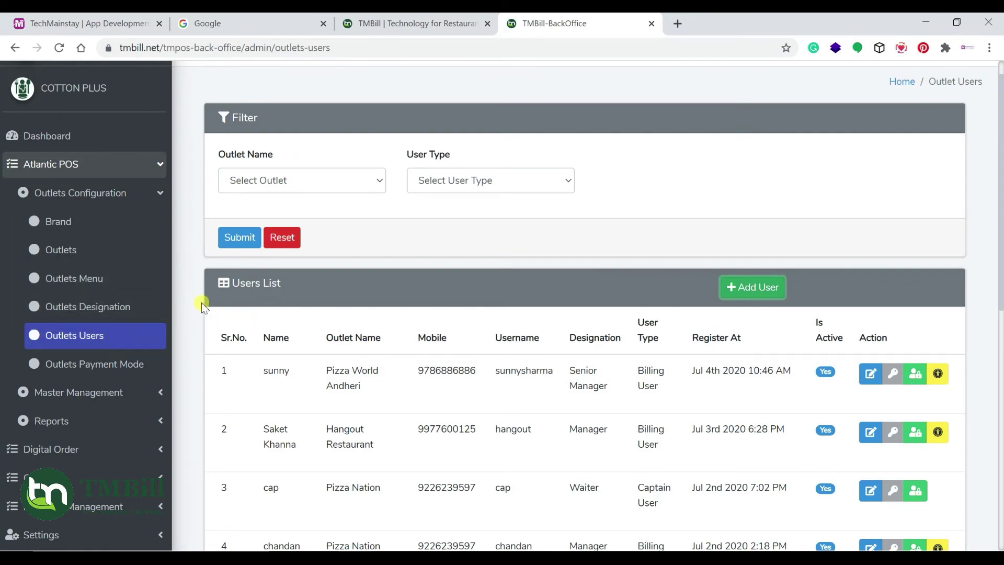
pyautogui.scroll(-1, 542, 421)
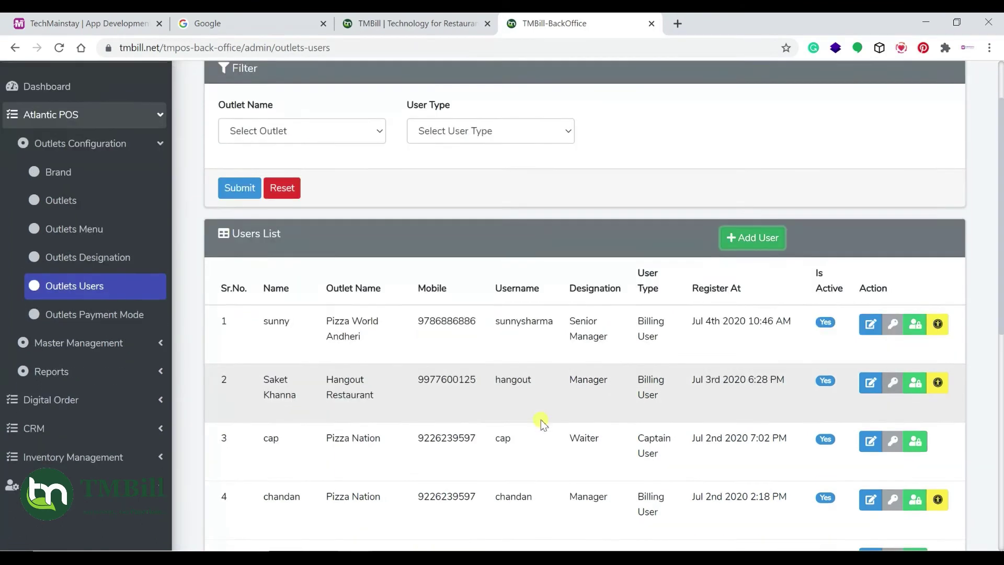
pyautogui.scroll(-1, 541, 421)
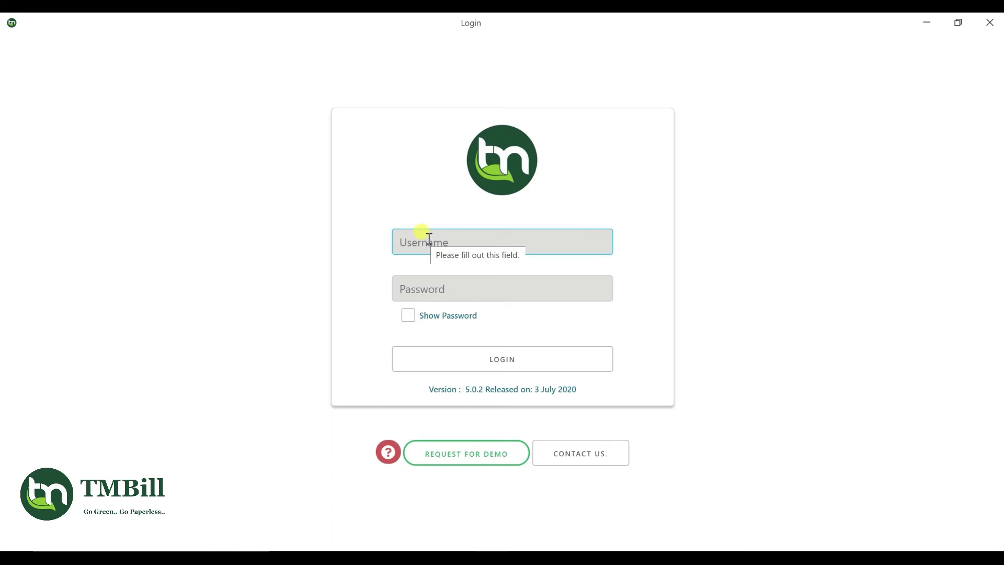
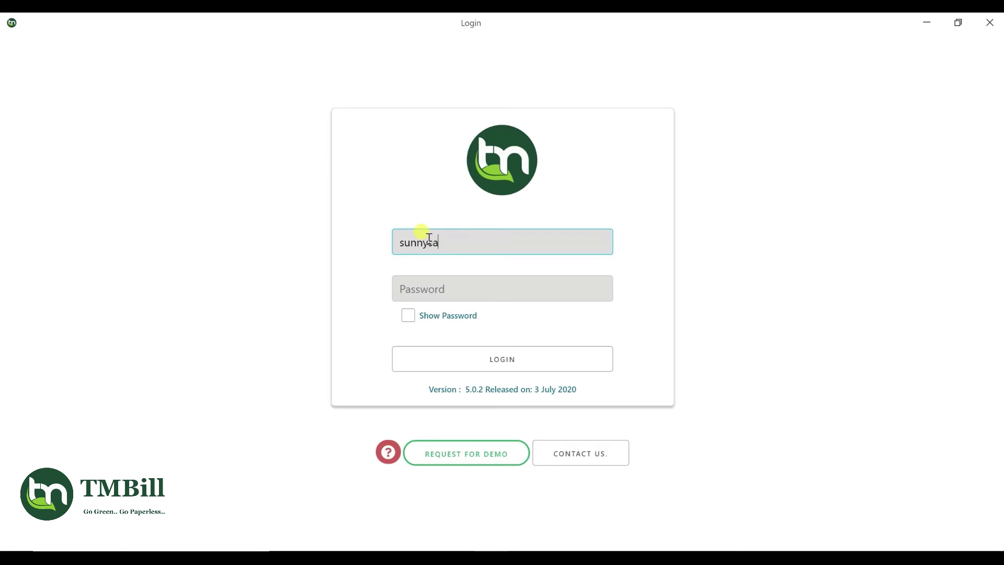
# Enter the new user's username and password in the POS login window
pyautogui.press('Tab')
pyautogui.write('1')
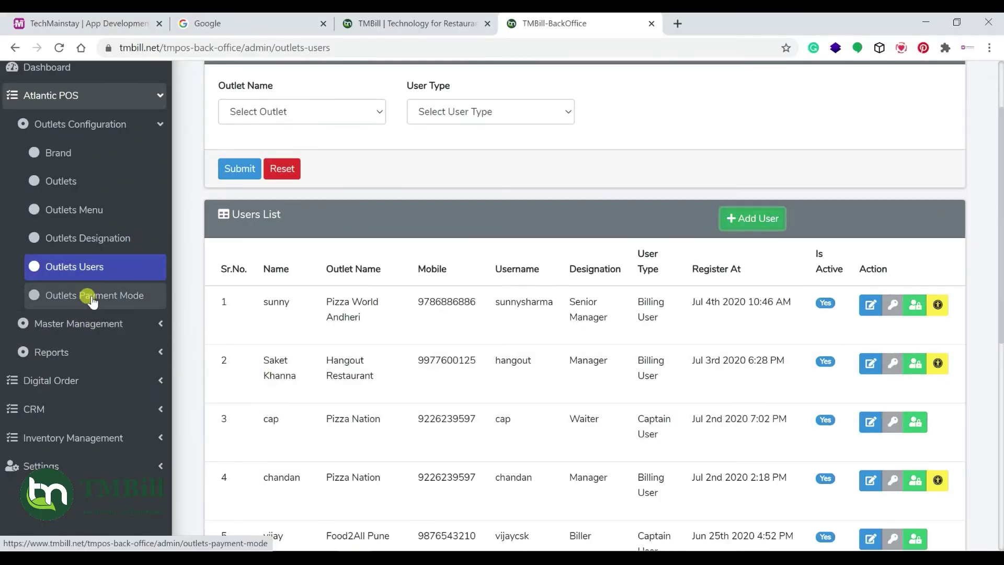
# Expand Master Management in the sidebar to reveal Product Group, Categories, Kitchen Department and more
pyautogui.click(82, 333)
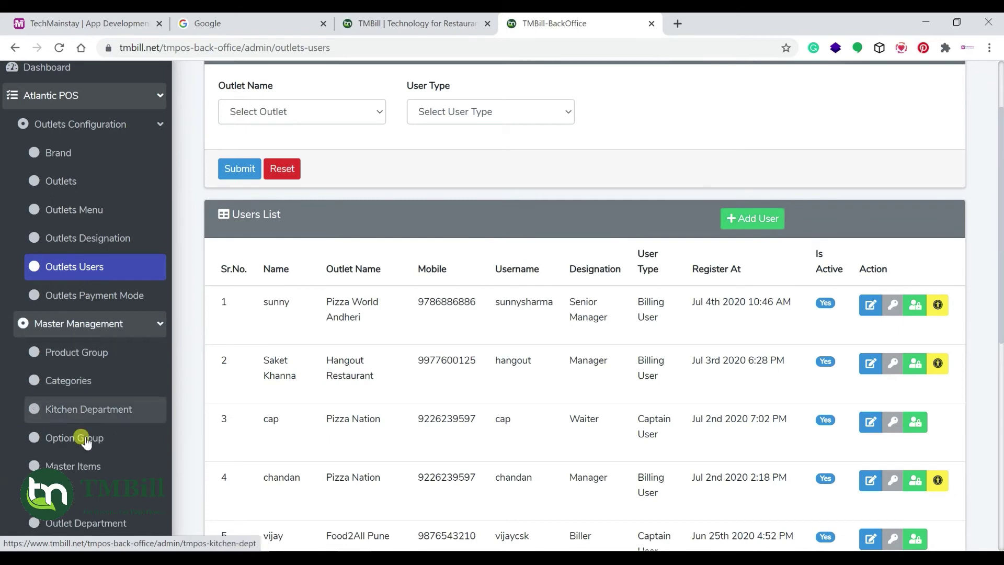
pyautogui.scroll(-1, 80, 459)
pyautogui.scroll(-1, 80, 459)
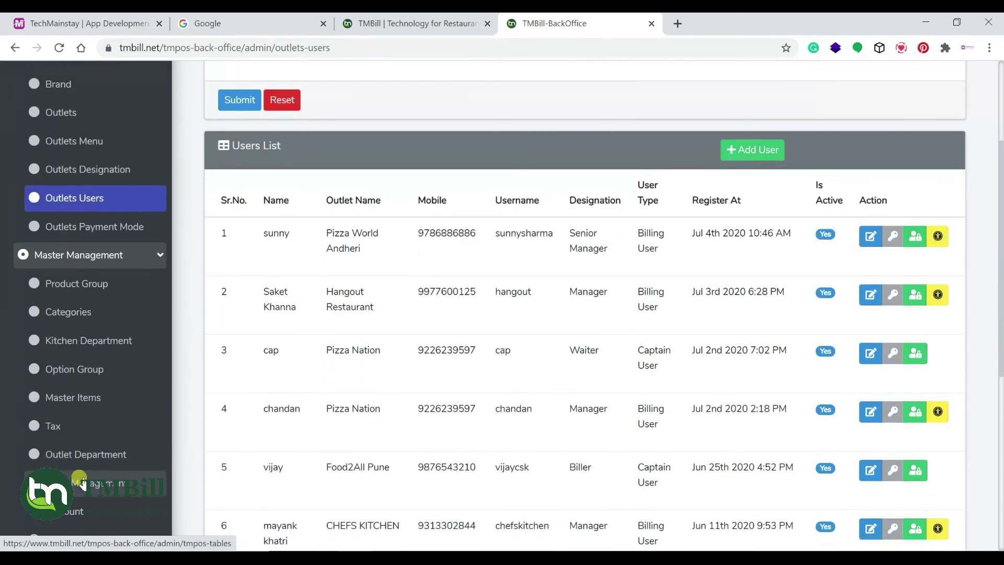
# Show the outlet department list filtered to Pizza World Andheri
pyautogui.click(85, 458)
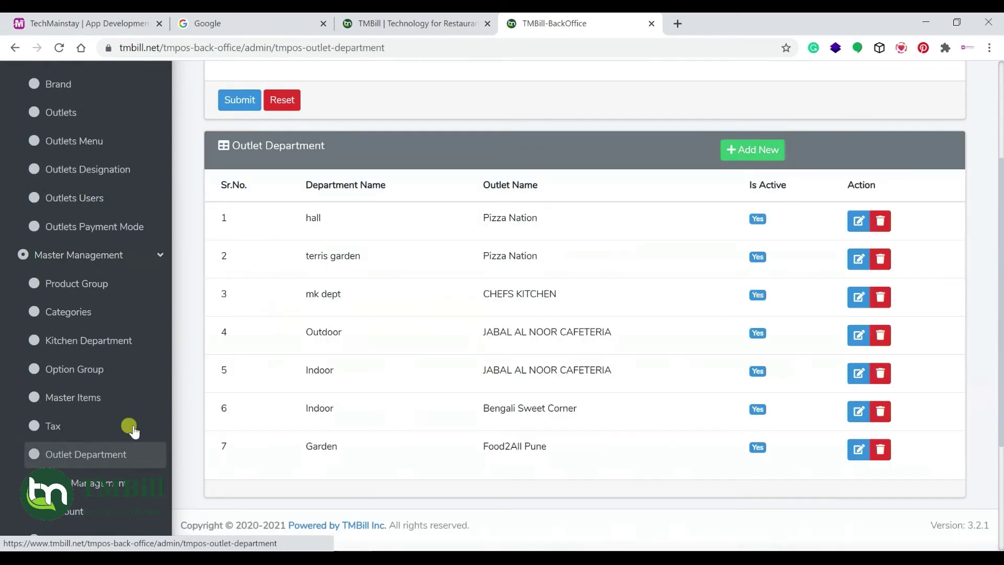
pyautogui.scroll(3, 283, 136)
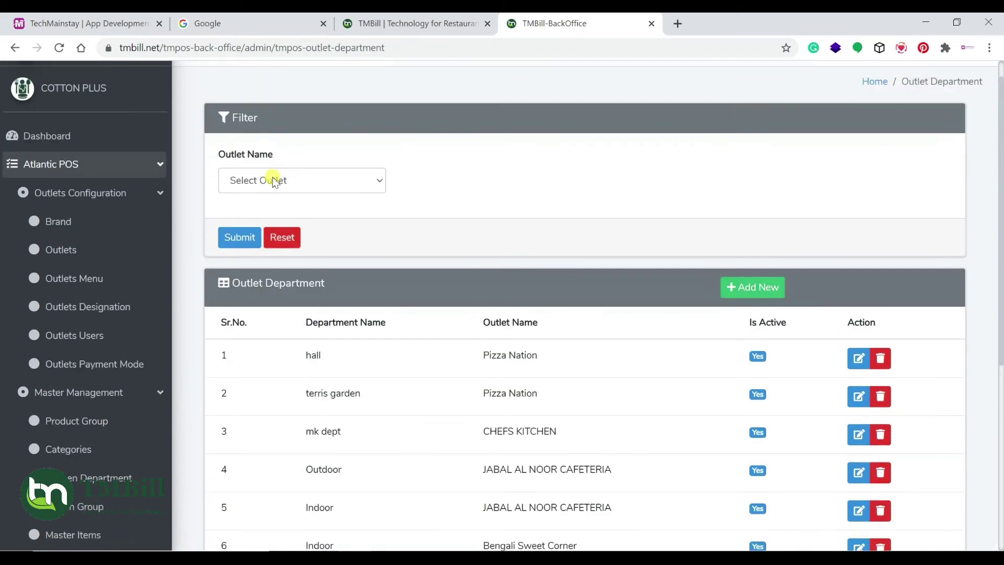
pyautogui.click(304, 179)
pyautogui.click(252, 228)
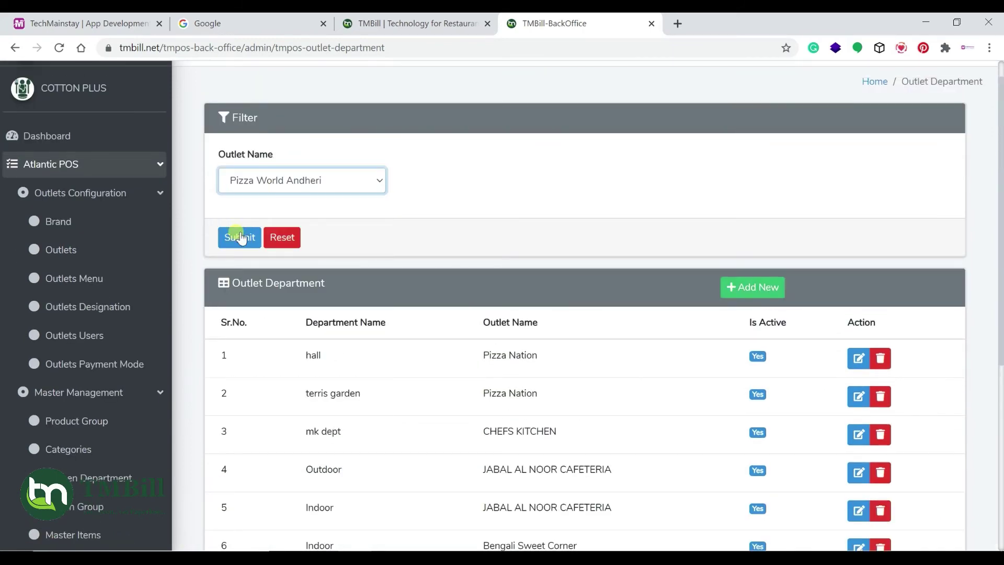
# Create a Garden department assigned to Pizza World Andheri
pyautogui.click(726, 287)
pyautogui.click(404, 165)
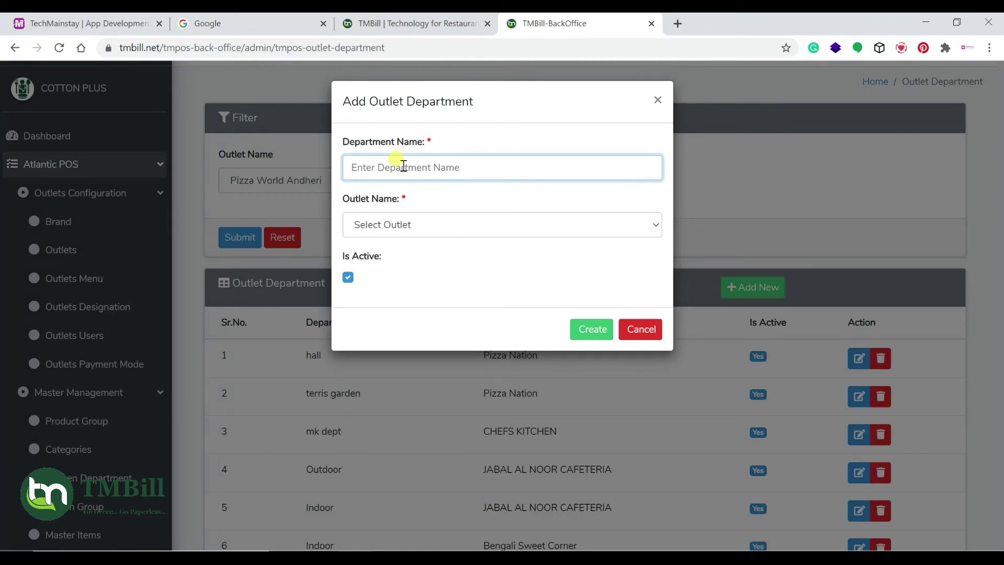
pyautogui.write('Garden')
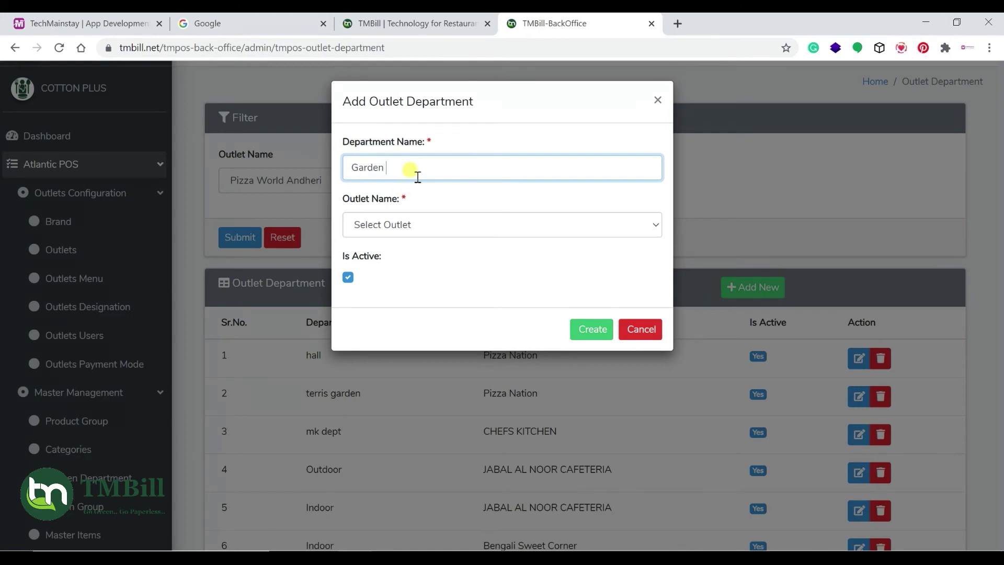
pyautogui.click(414, 226)
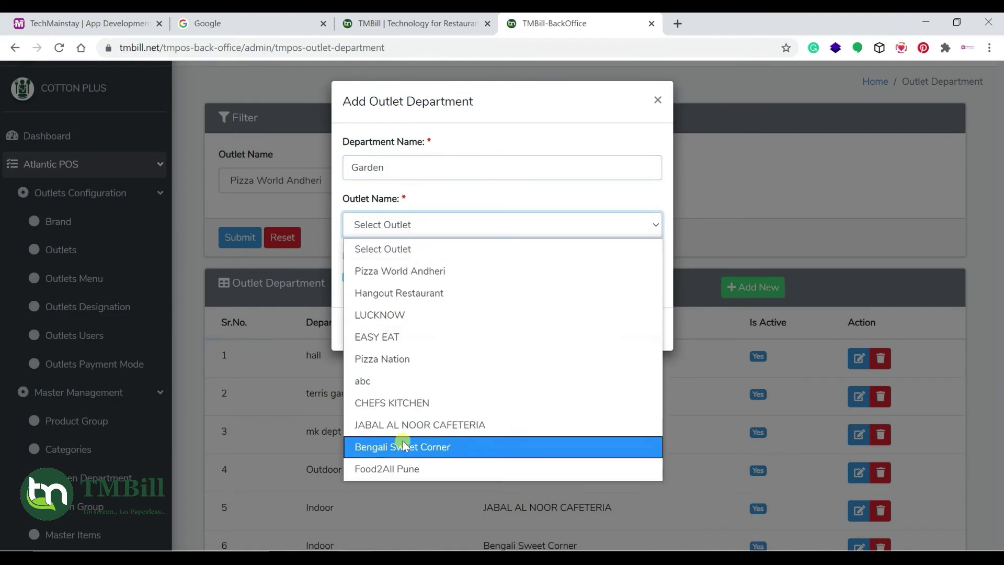
pyautogui.click(400, 271)
pyautogui.click(396, 175)
pyautogui.click(589, 329)
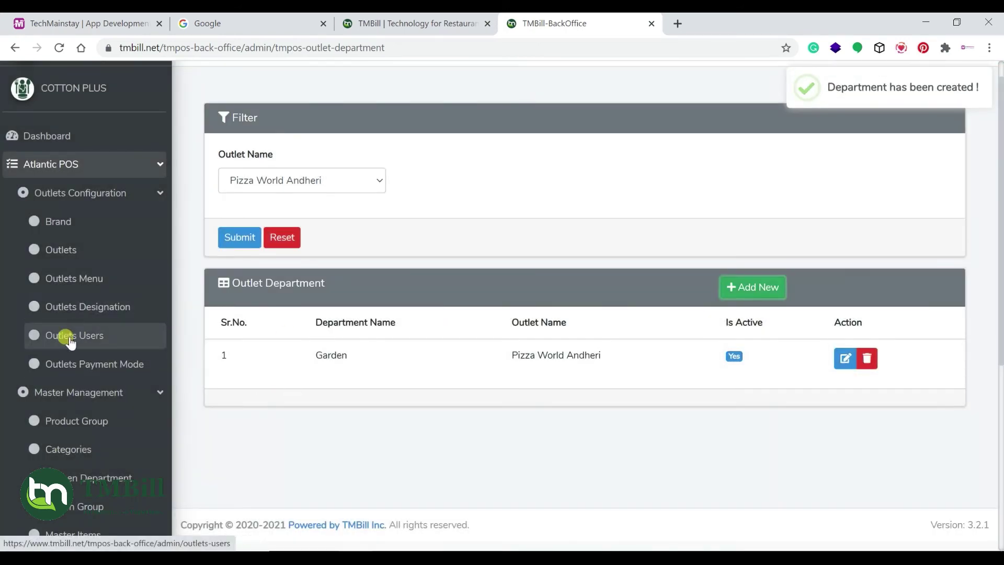
pyautogui.scroll(-2, 97, 408)
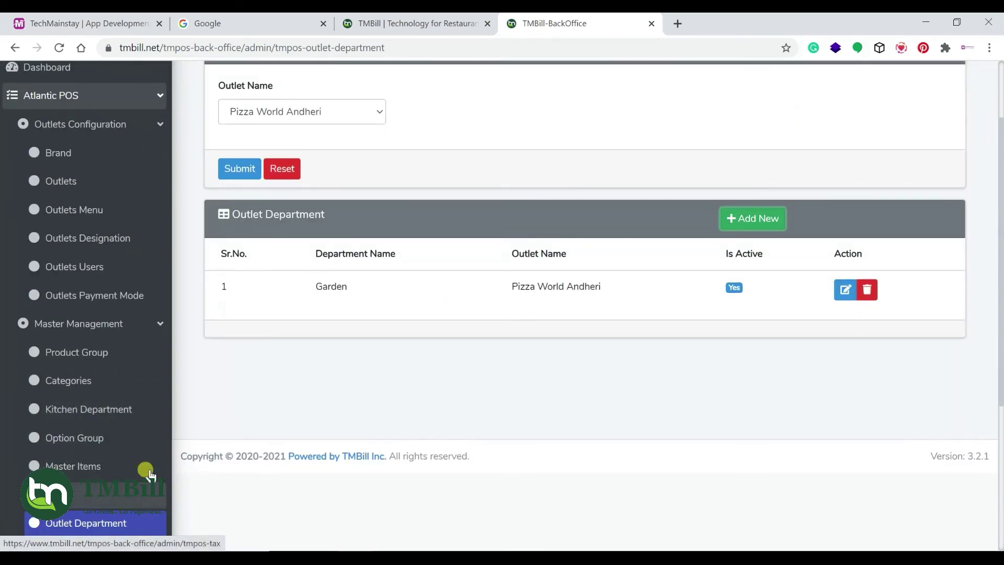
pyautogui.scroll(-4, 74, 427)
# Create Table1 for Pizza World Andheri in the Garden department, max 5 persons
pyautogui.click(72, 427)
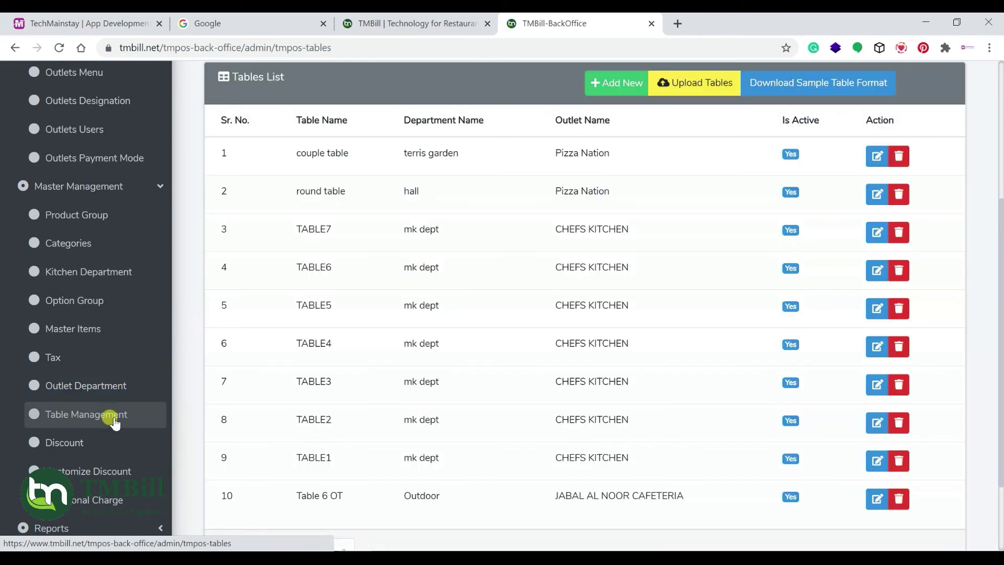
pyautogui.scroll(4, 320, 281)
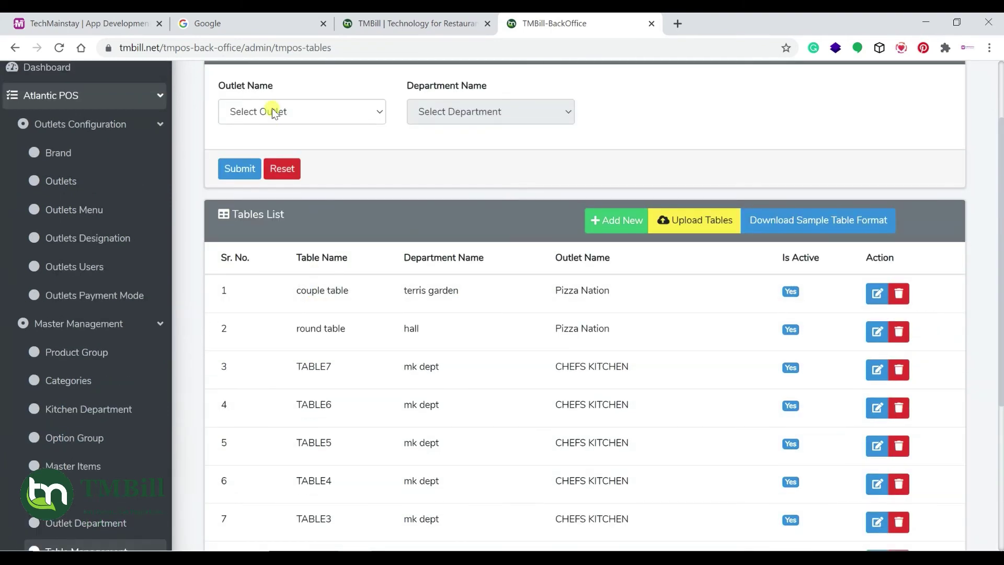
pyautogui.click(613, 222)
pyautogui.click(597, 220)
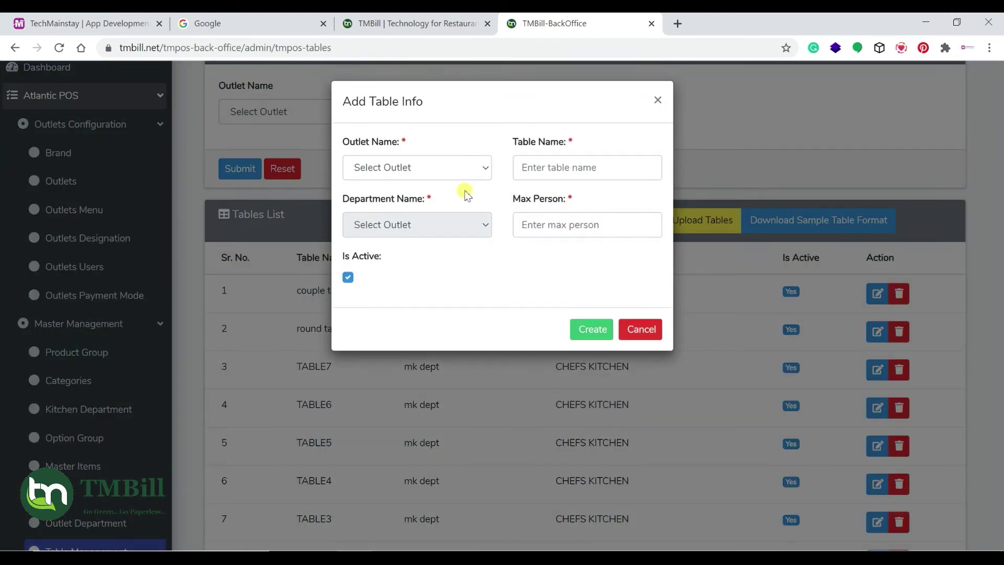
pyautogui.click(446, 167)
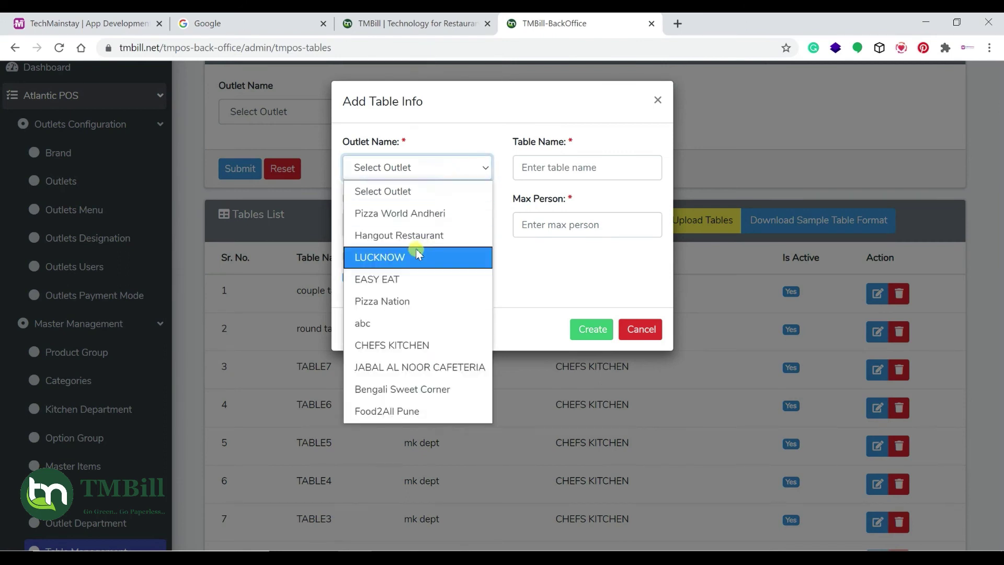
pyautogui.click(414, 214)
pyautogui.click(544, 165)
pyautogui.write('Table1')
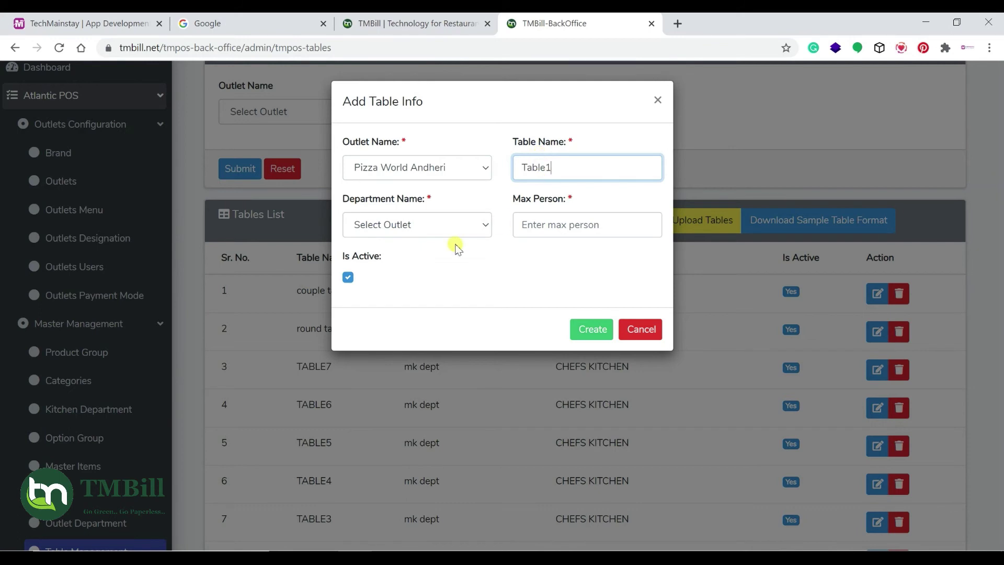
pyautogui.click(437, 224)
pyautogui.click(409, 272)
pyautogui.click(552, 226)
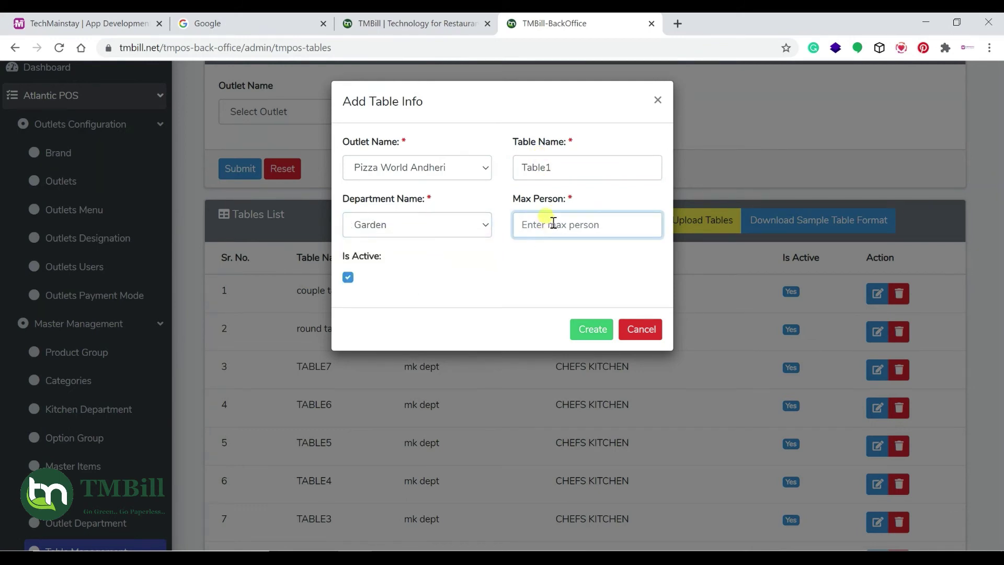
pyautogui.write('5')
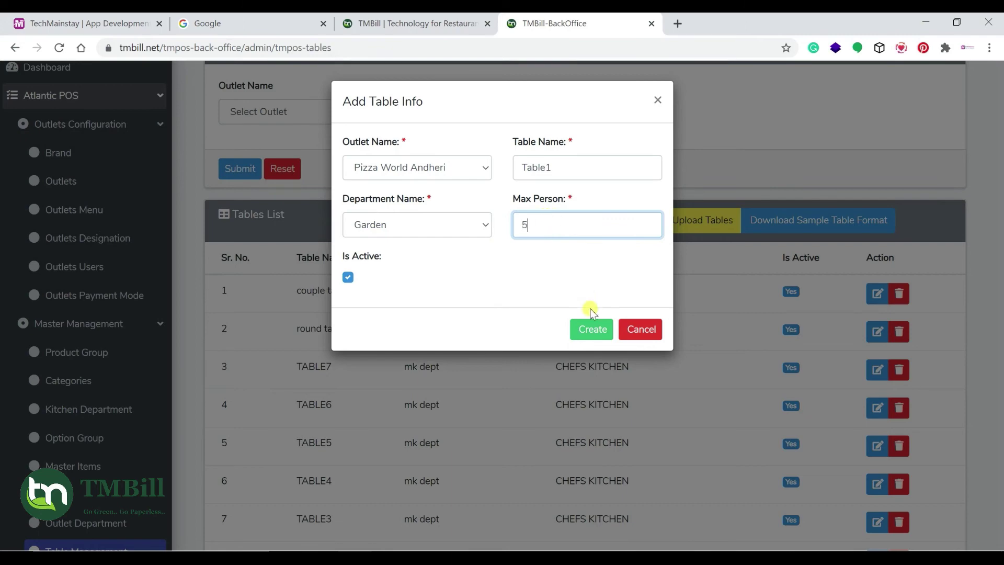
pyautogui.click(593, 329)
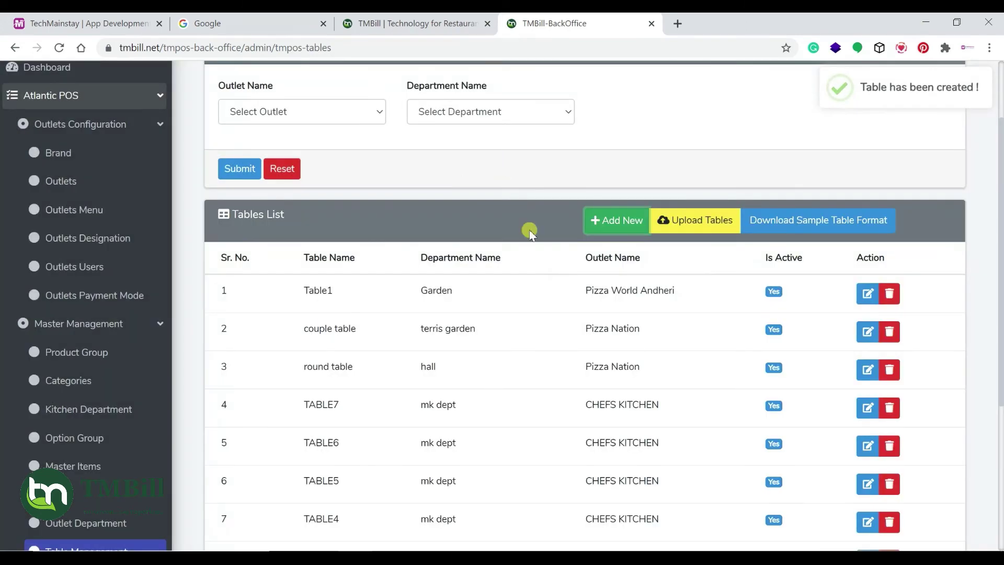
# Create Table2 for Pizza World Andheri in the Garden department, max 6 persons
pyautogui.click(617, 219)
pyautogui.click(398, 168)
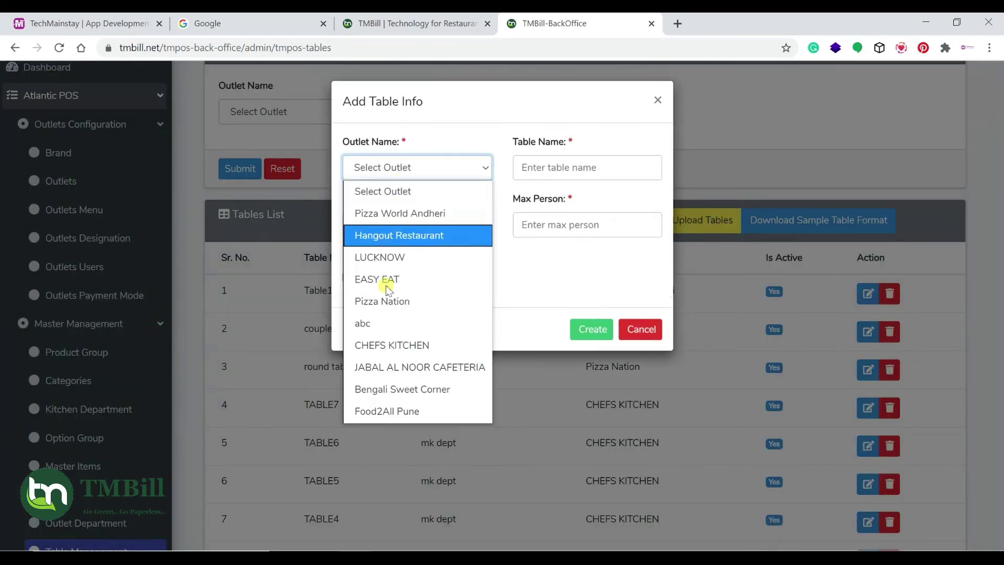
pyautogui.click(399, 211)
pyautogui.click(580, 166)
pyautogui.write('Table2')
pyautogui.click(414, 223)
pyautogui.click(388, 269)
pyautogui.click(589, 228)
pyautogui.write('6')
pyautogui.click(592, 329)
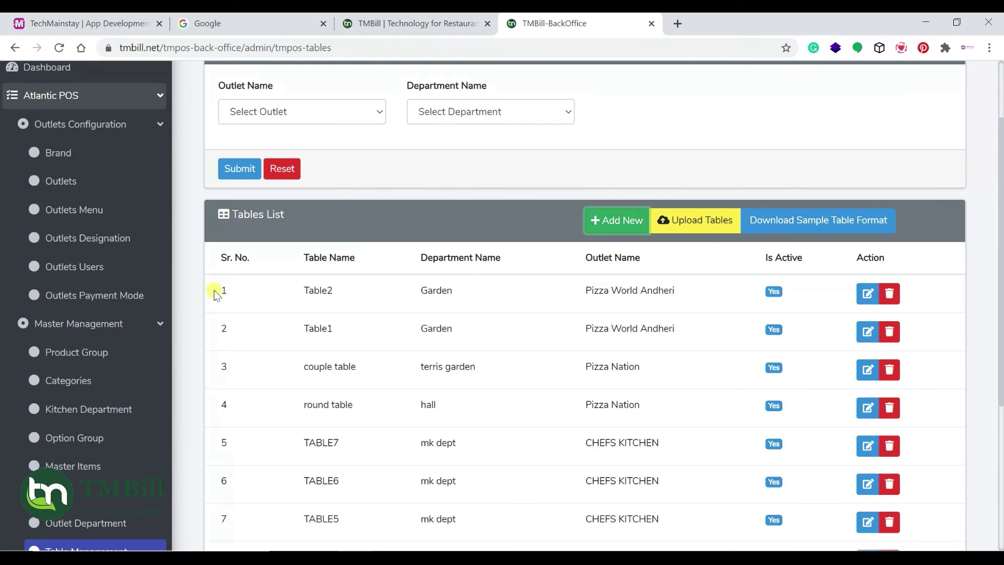
# For Pizza World Andheri, move Paytm, GooglePay, Card and Cash into its payment modes
pyautogui.click(98, 303)
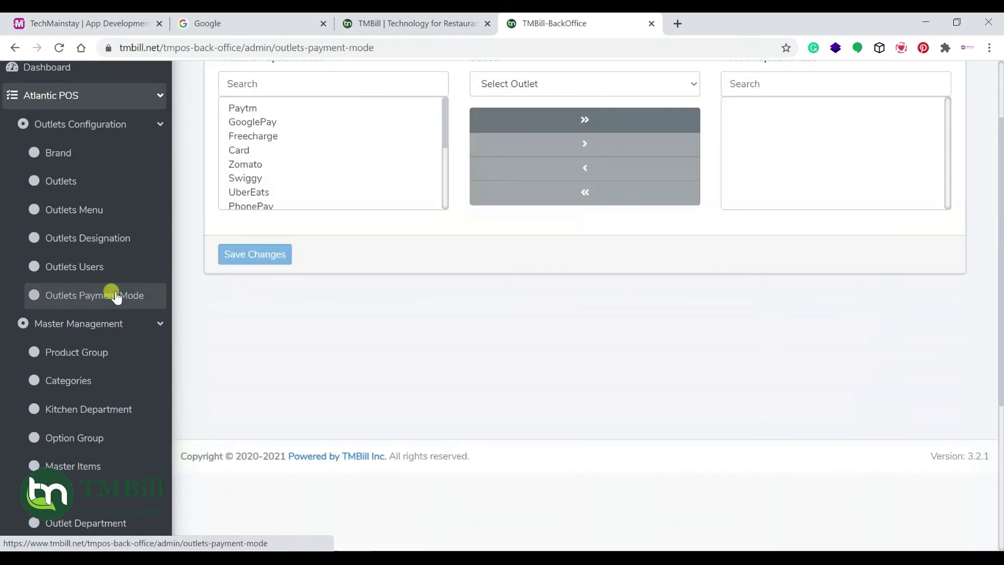
pyautogui.scroll(2, 324, 215)
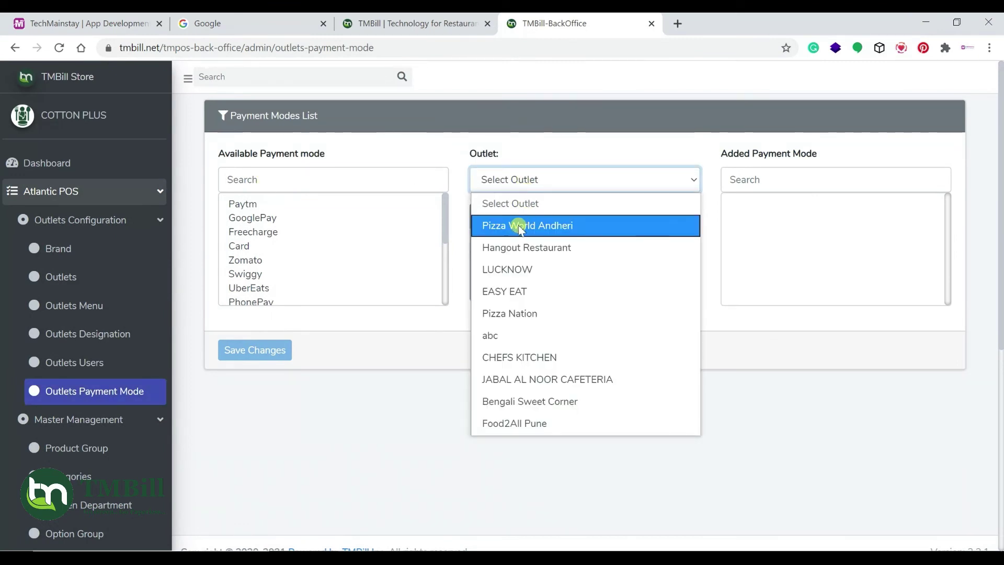
pyautogui.click(521, 228)
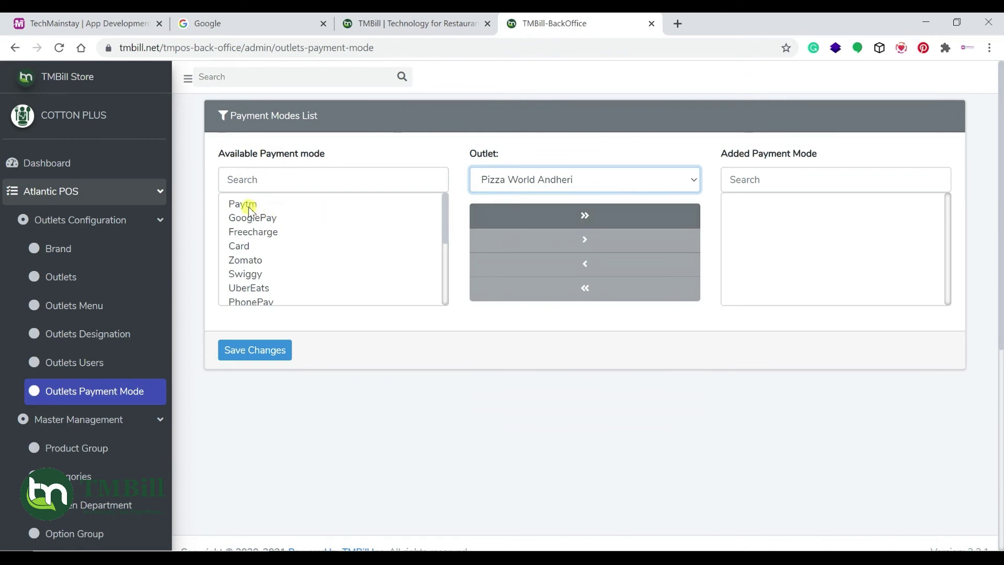
pyautogui.click(249, 209)
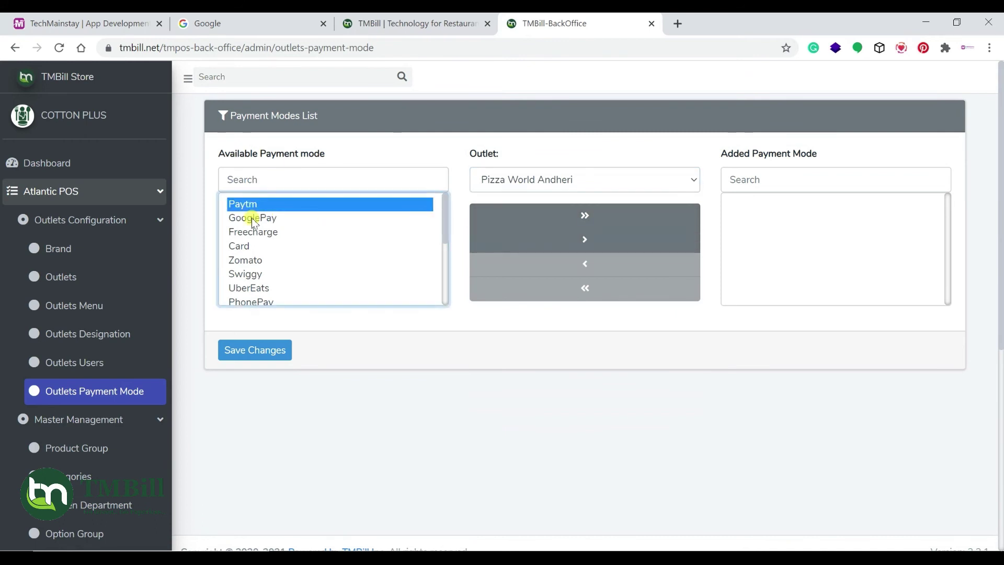
pyautogui.keyDown('ctrl'); pyautogui.click(253, 218); pyautogui.keyUp('ctrl')
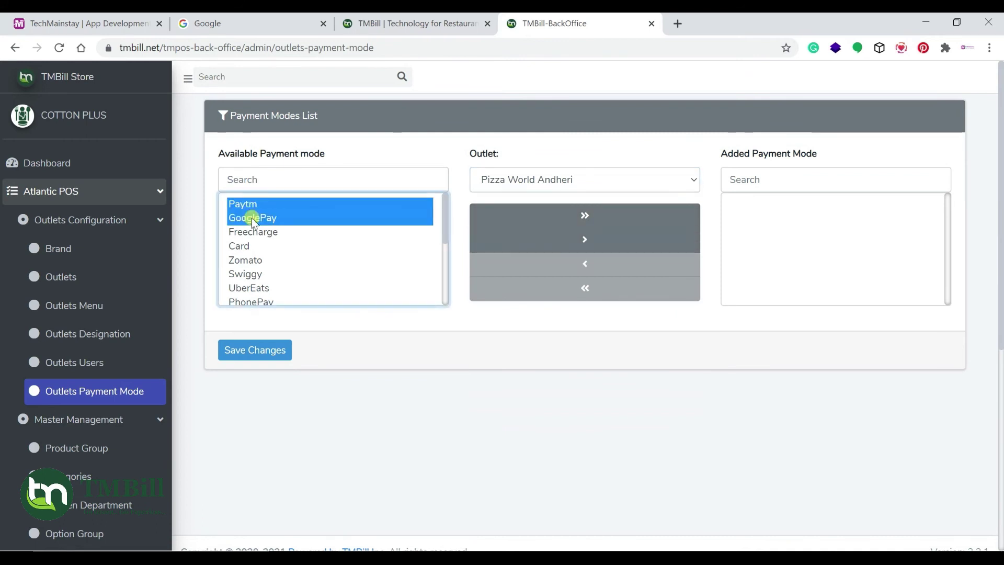
pyautogui.keyDown('ctrl'); pyautogui.click(239, 247); pyautogui.keyUp('ctrl')
pyautogui.scroll(-3, 289, 283)
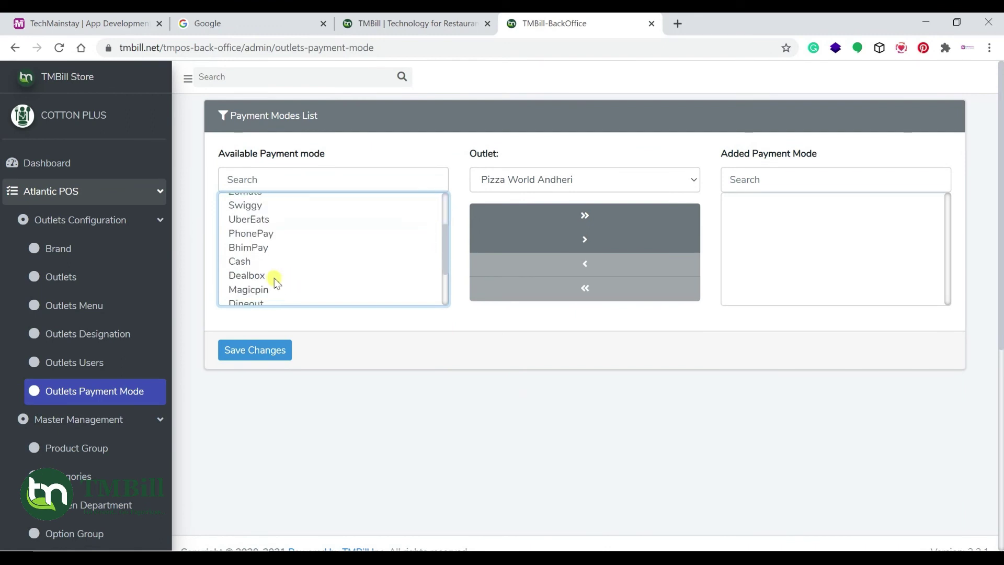
pyautogui.keyDown('ctrl'); pyautogui.click(244, 261); pyautogui.keyUp('ctrl')
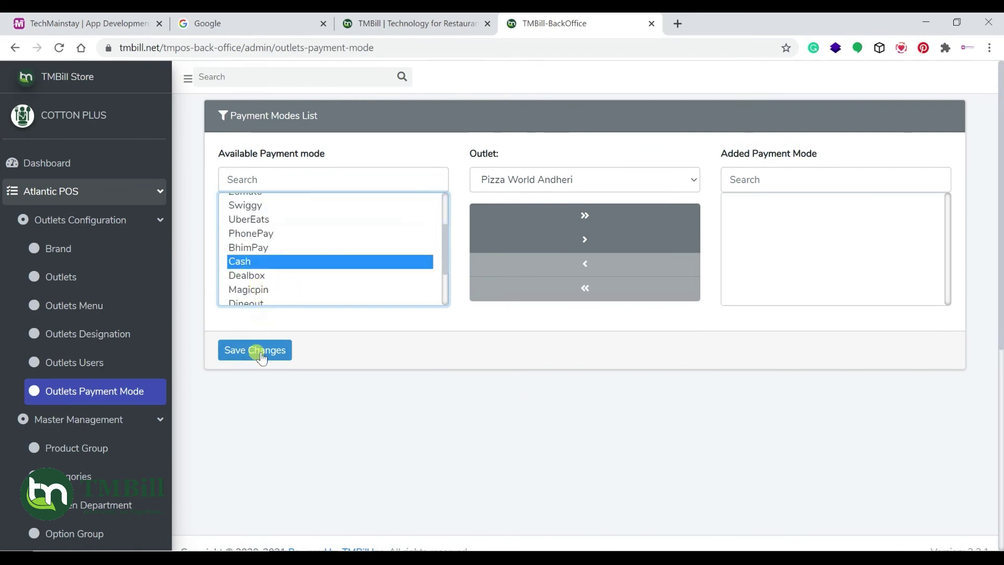
pyautogui.click(584, 241)
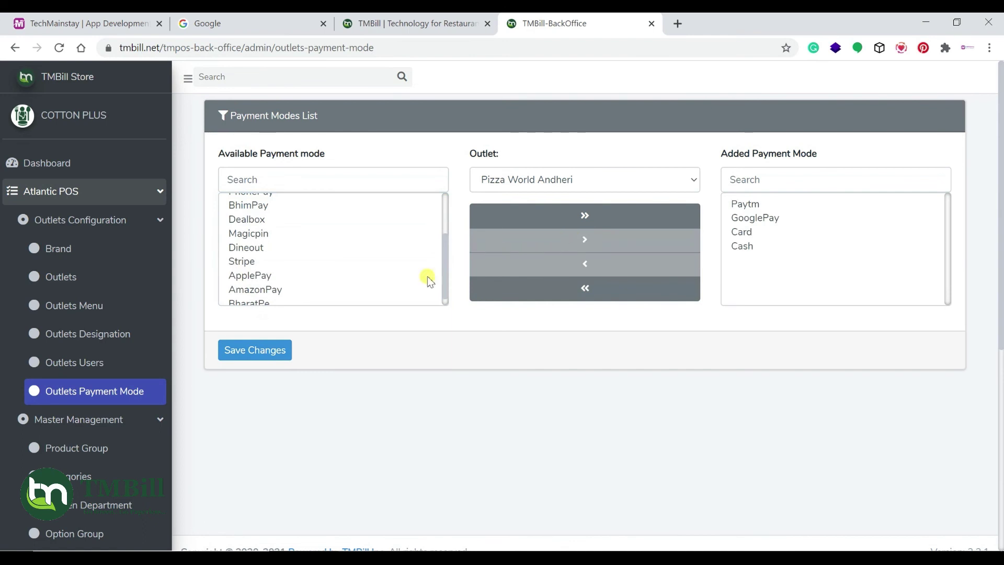
# Save and confirm the payment modes, then select the username in the POS login
pyautogui.click(245, 351)
pyautogui.click(448, 376)
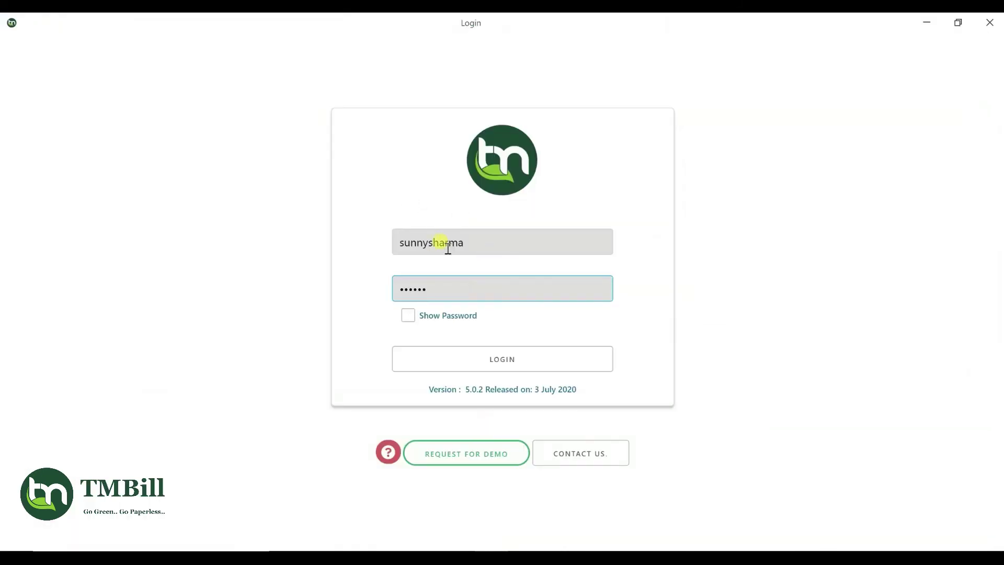
pyautogui.moveTo(474, 242); pyautogui.dragTo(388, 236)
# Sign in to the POS and start the business day and shift for Pizza World Andheri
pyautogui.moveTo(442, 291); pyautogui.dragTo(377, 282)
pyautogui.click(409, 317)
pyautogui.click(498, 361)
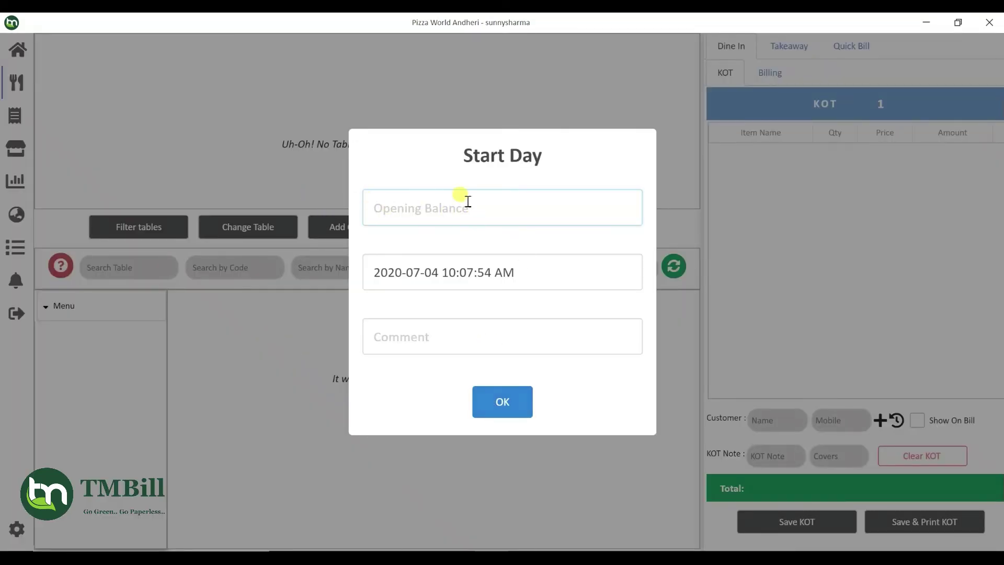
pyautogui.click(510, 413)
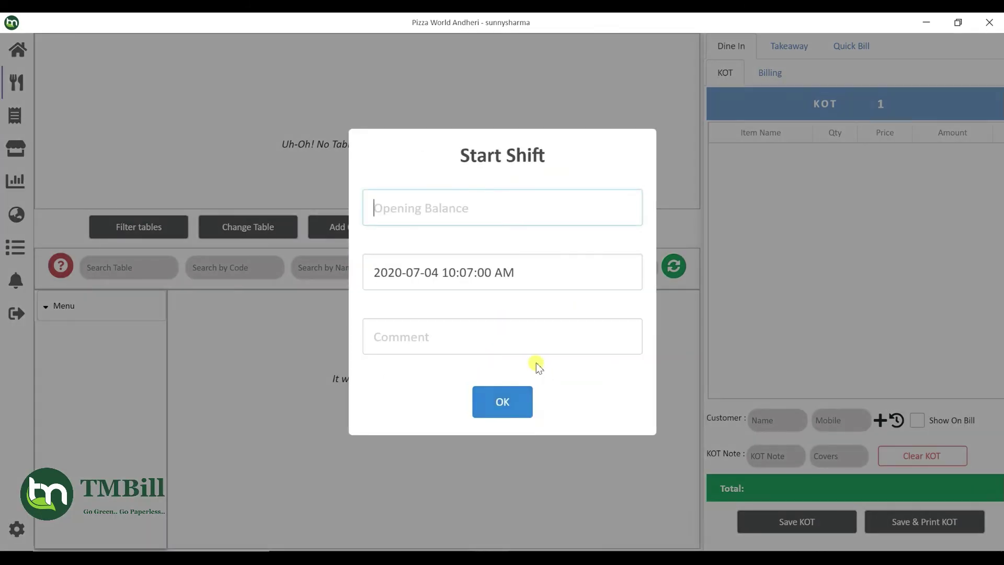
pyautogui.click(508, 402)
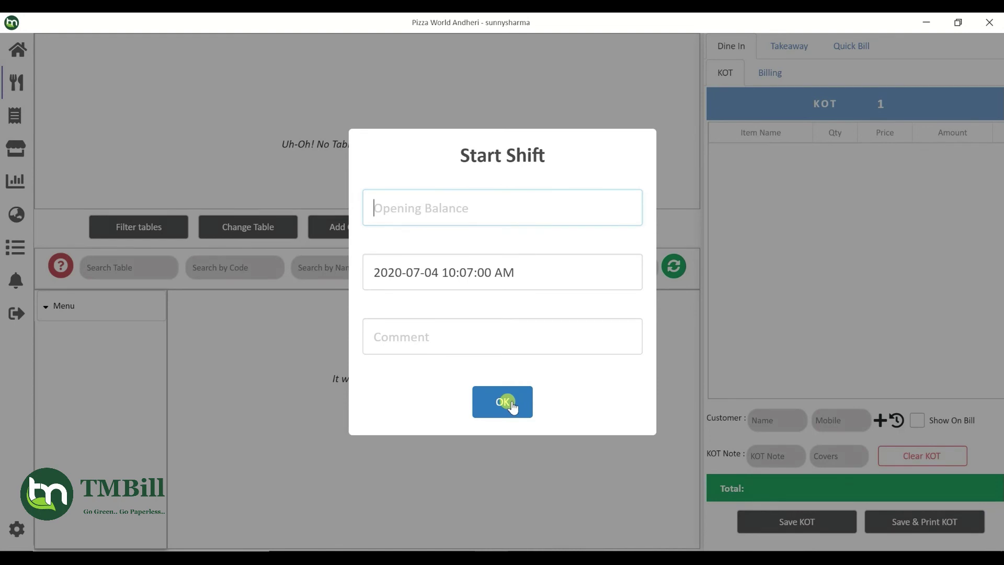
pyautogui.click(510, 401)
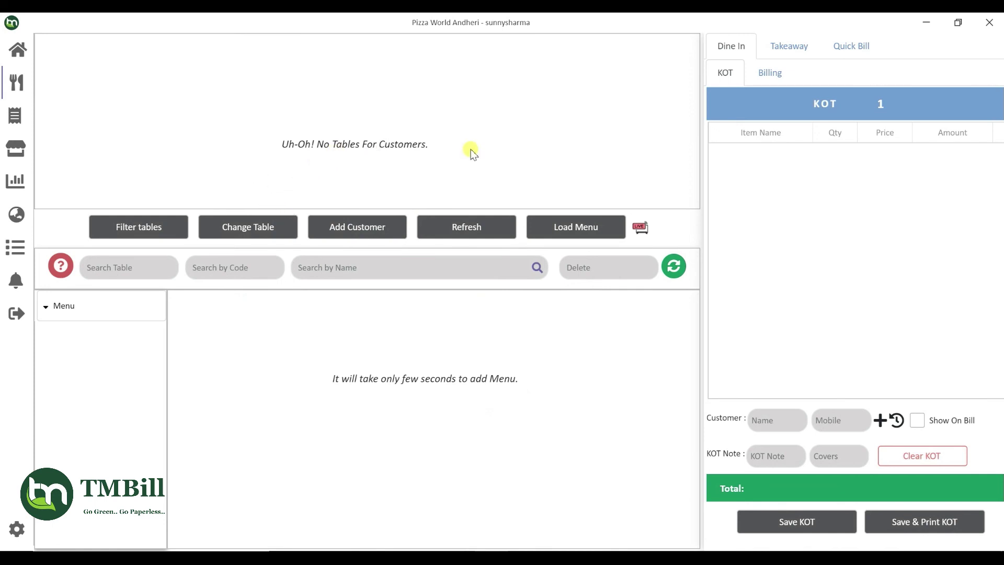
# Load the outlet's menu in the POS, enlarge the grid, and scroll through the menu items and prices
pyautogui.click(567, 226)
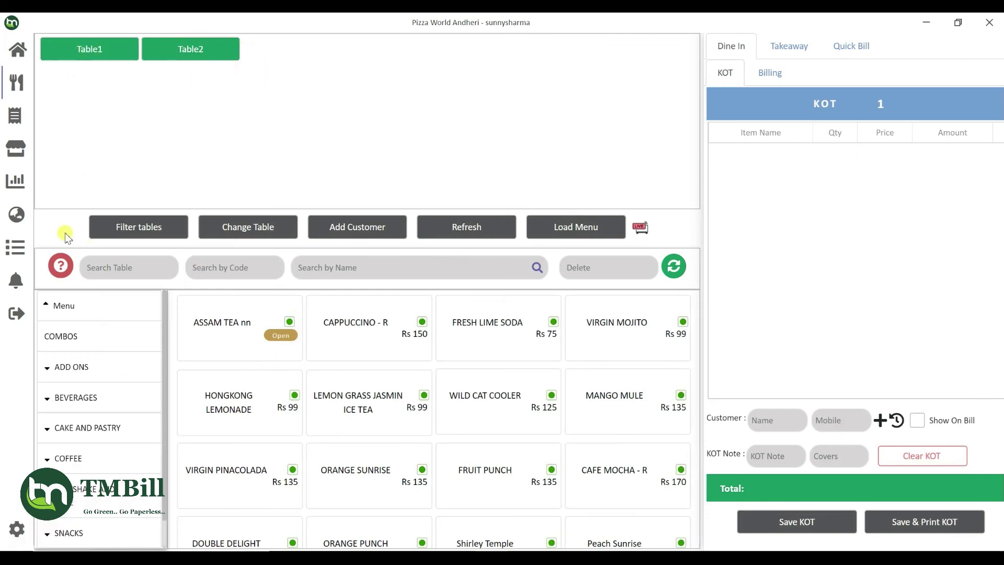
pyautogui.moveTo(61, 210); pyautogui.dragTo(79, 87)
pyautogui.scroll(-10, 314, 321)
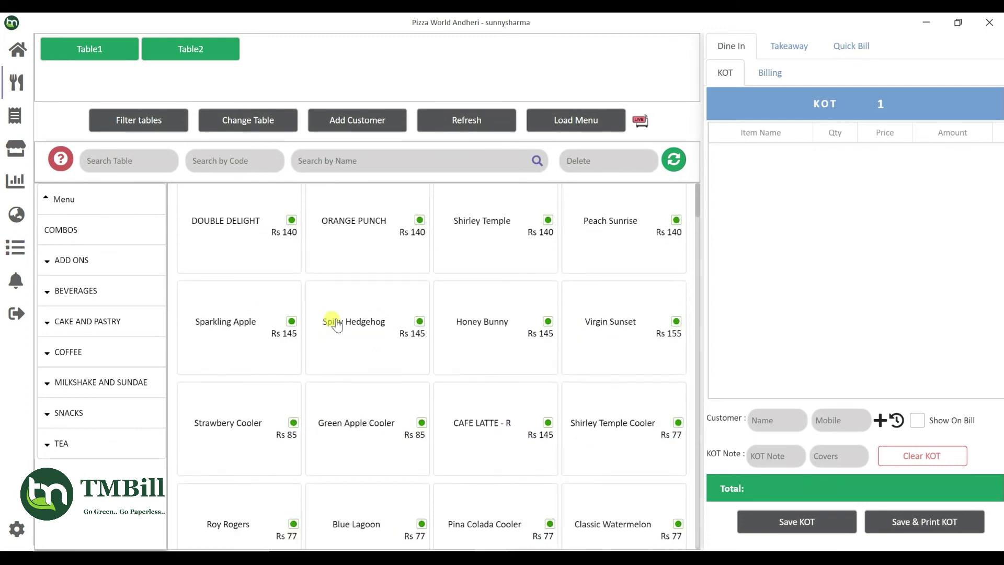
pyautogui.scroll(-5, 337, 325)
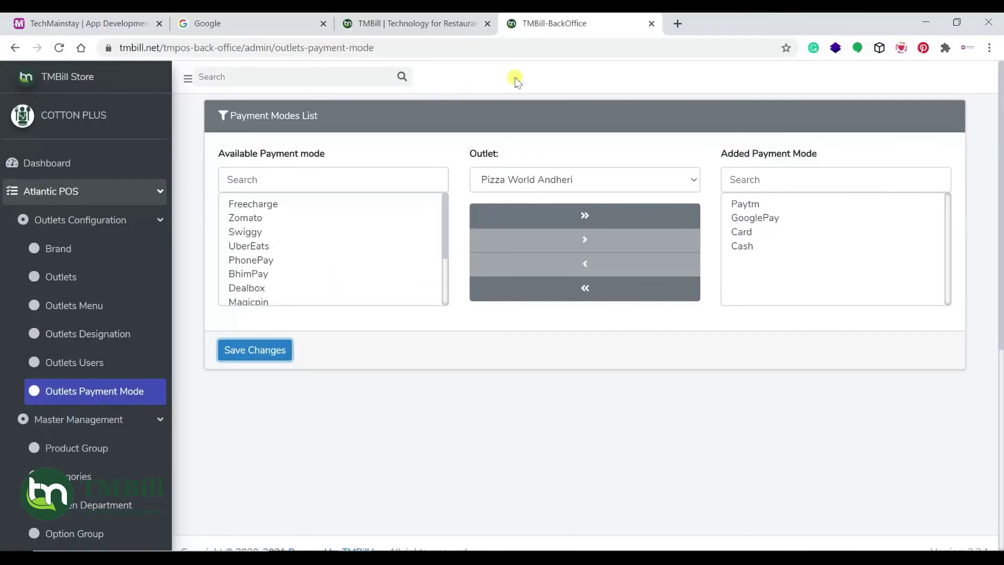
# Search for 'tmbill mpos' in a new browser tab
pyautogui.click(677, 24)
pyautogui.write('tmbil')
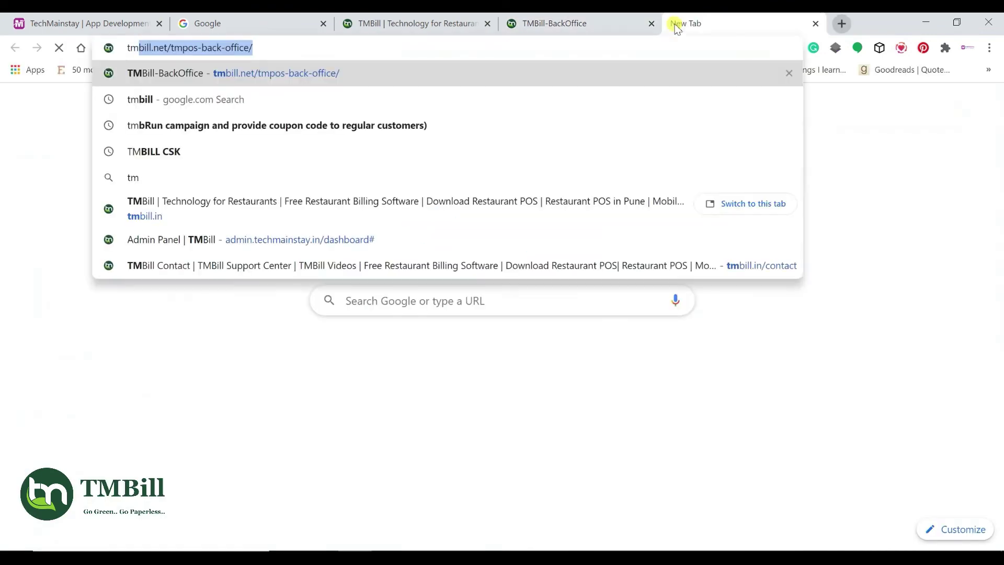
pyautogui.write('l mpos')
pyautogui.press('Return')
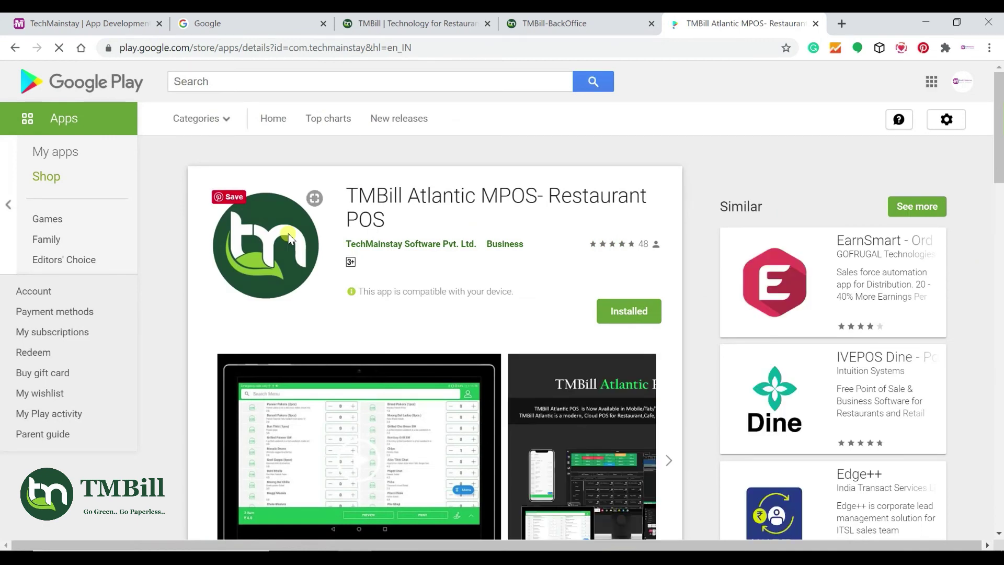
# Return to the TMBill Atlantic MPOS- Restaurant POS listing, highlight its name, and scroll to the description
pyautogui.click(555, 23)
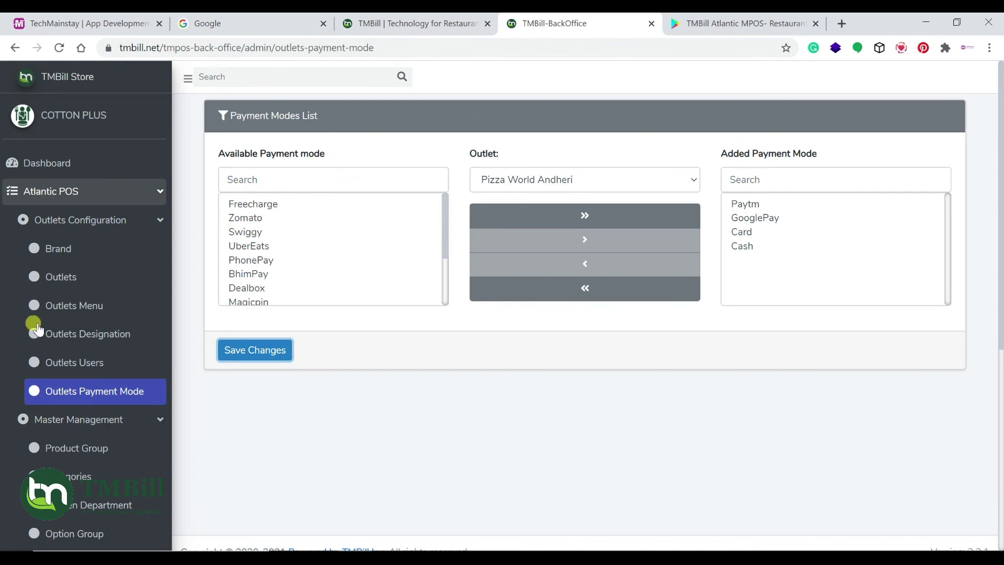
pyautogui.click(712, 18)
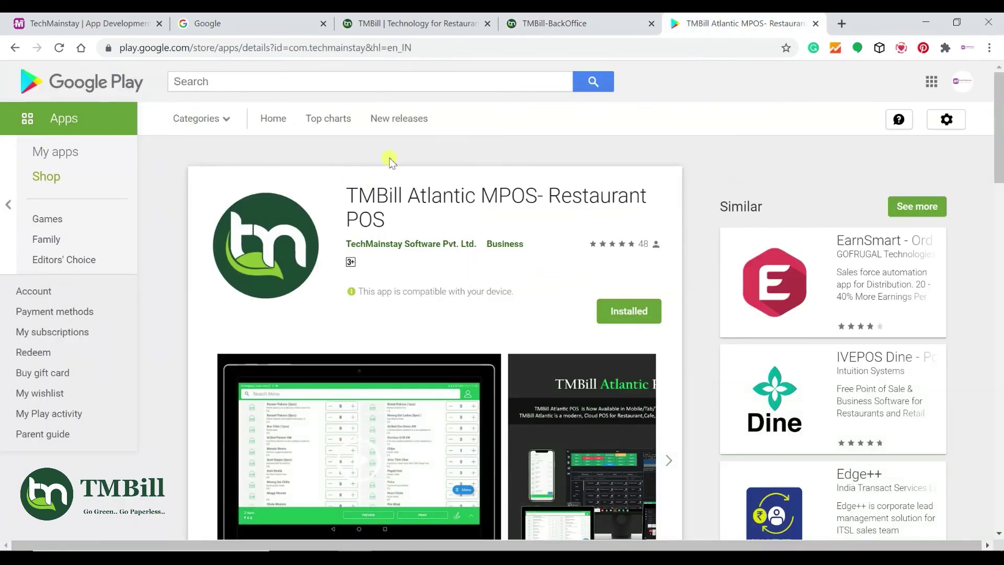
pyautogui.moveTo(357, 195); pyautogui.dragTo(467, 214)
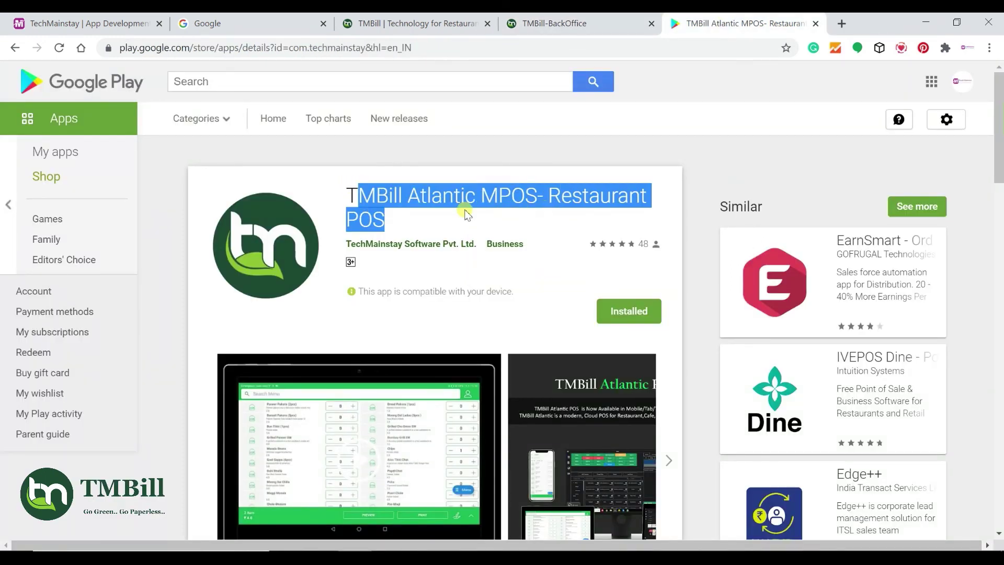
pyautogui.scroll(-5, 392, 301)
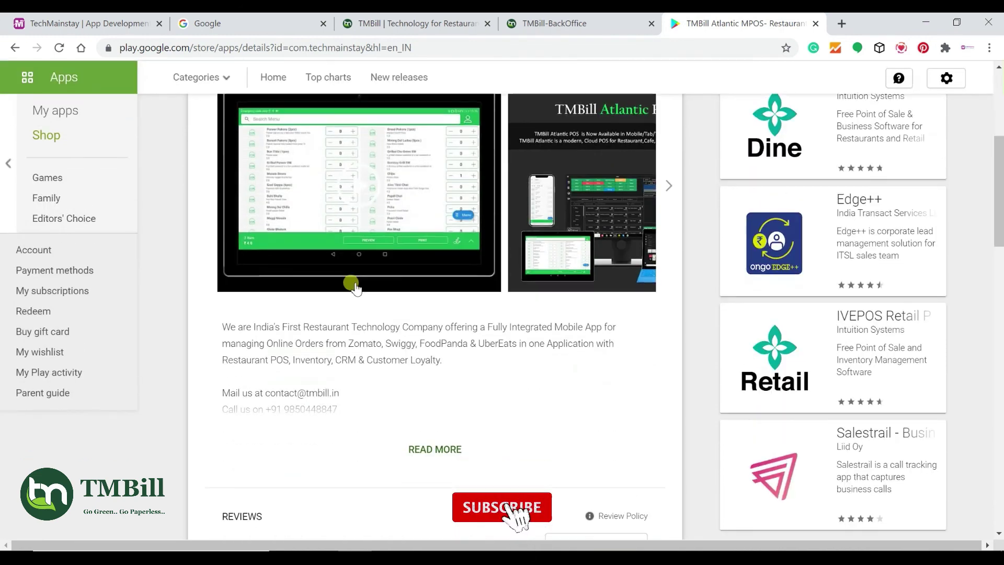